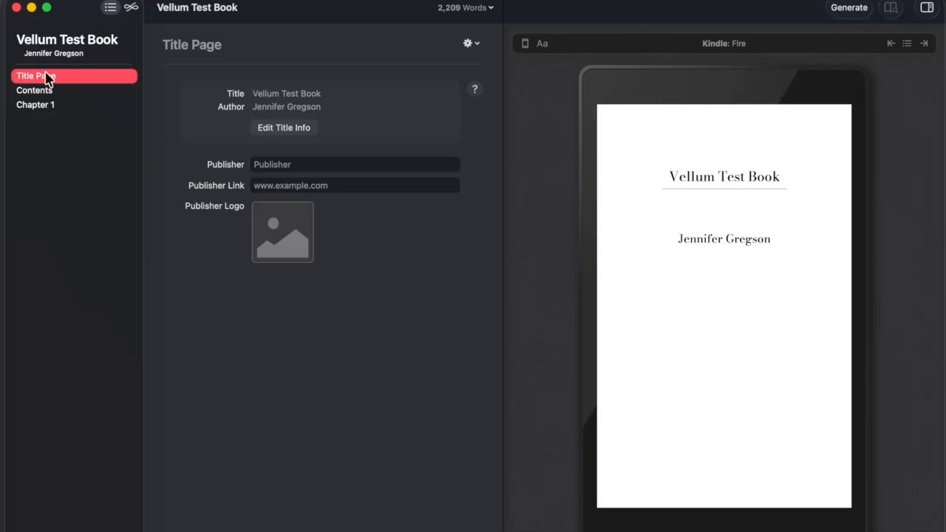
Step: Add Blurry Girl Photo Book Cover.png from the Vellum Example Images folder as the ebook cover image
left_click(282, 129)
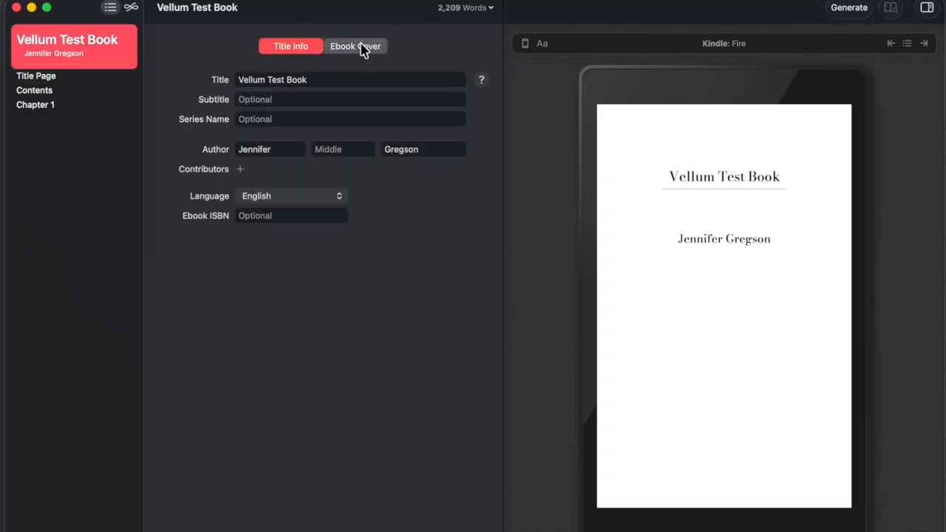
left_click(362, 50)
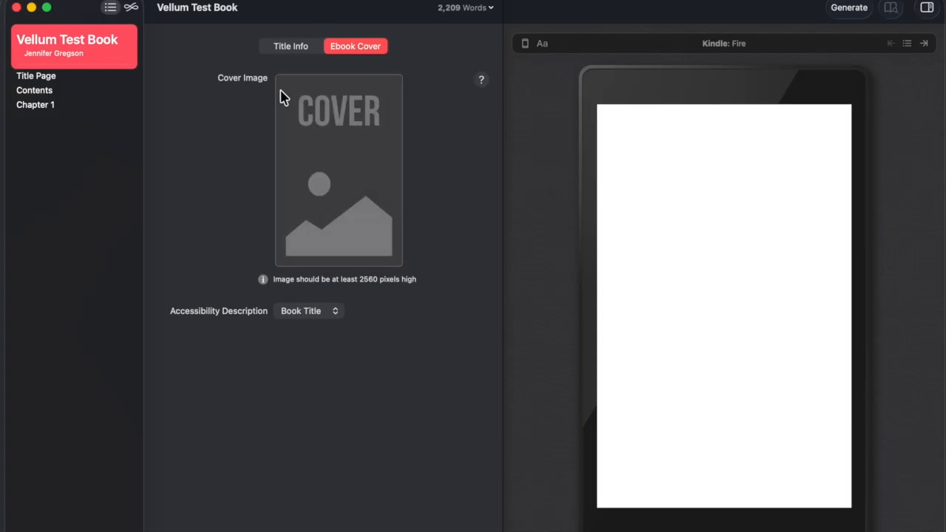
mouse_move(362, 208)
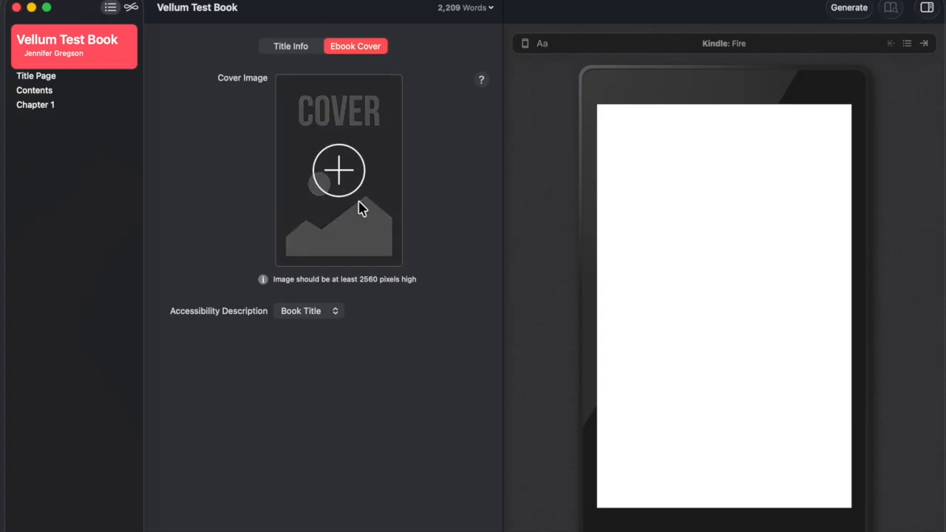
left_click(339, 170)
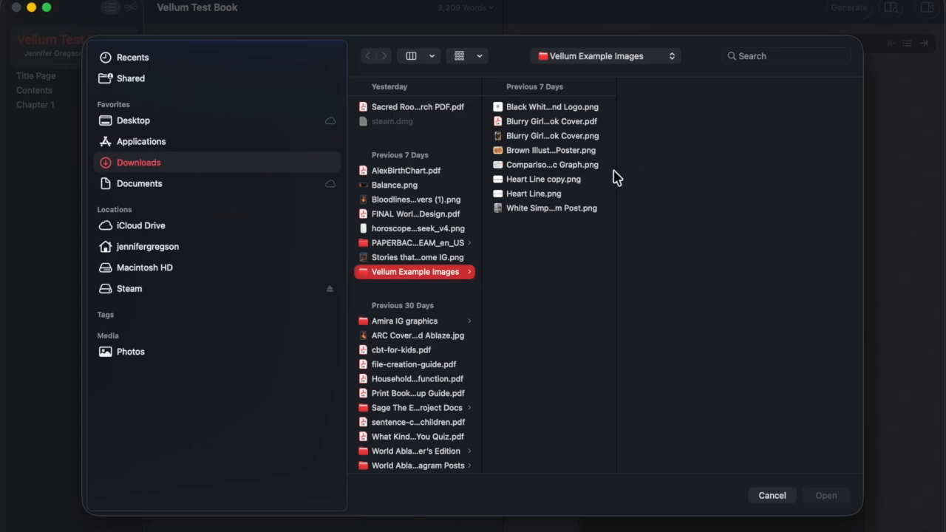
left_click_drag(615, 172, 728, 176)
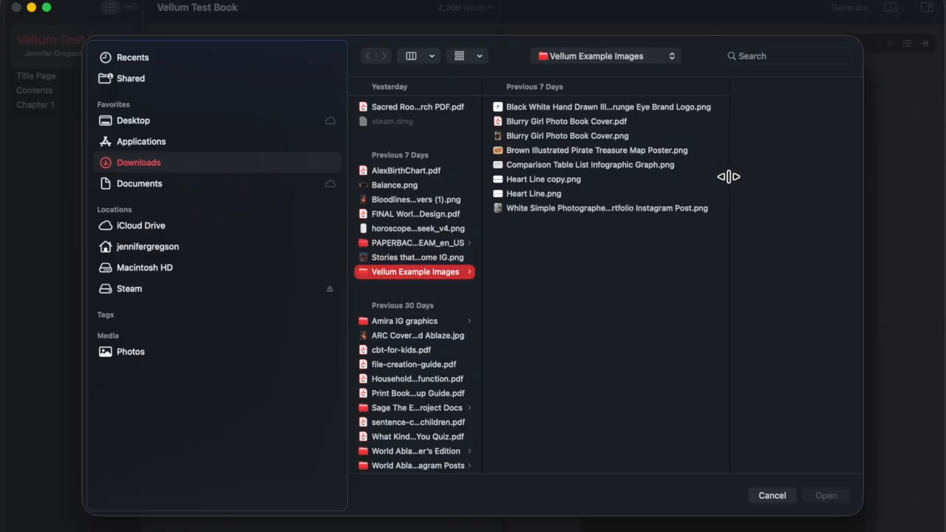
left_click(604, 137)
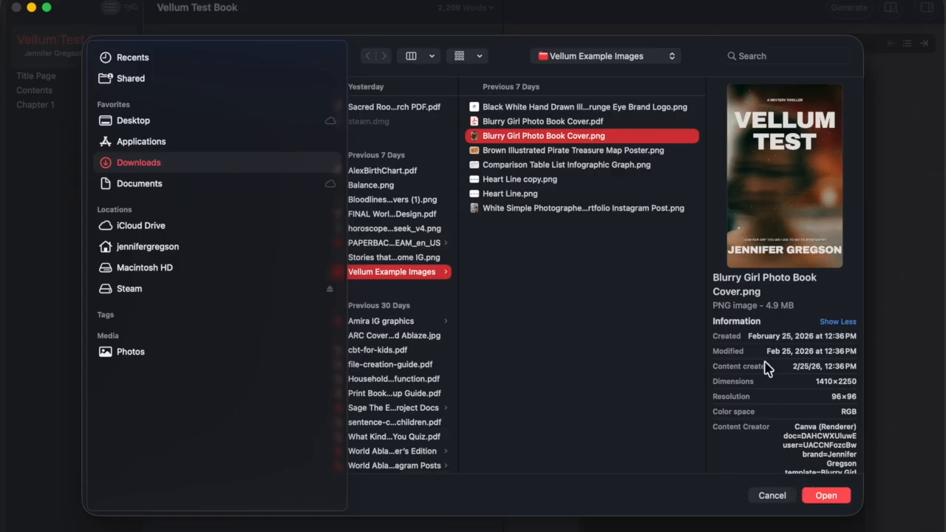
left_click(826, 496)
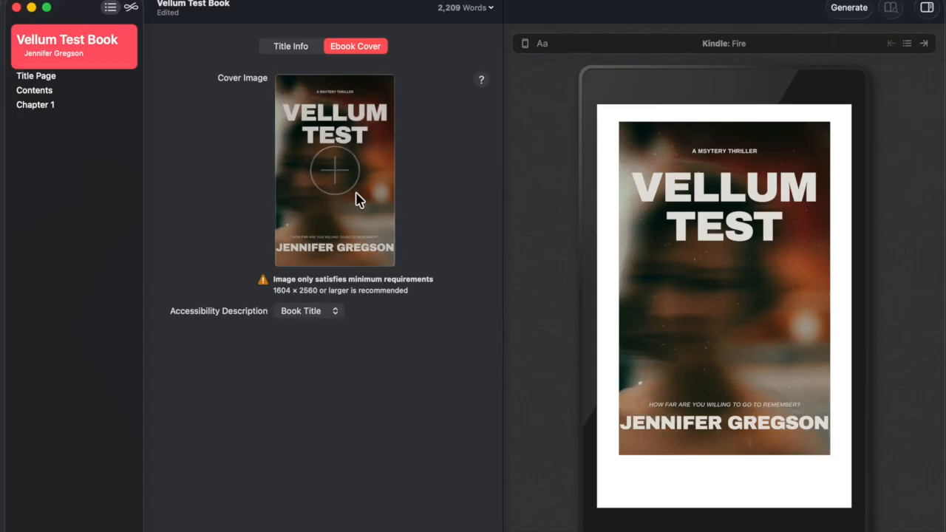
Step: Replace the ebook cover image with the PDF version, Blurry Girl Photo Book Cover.pdf
left_click(338, 170)
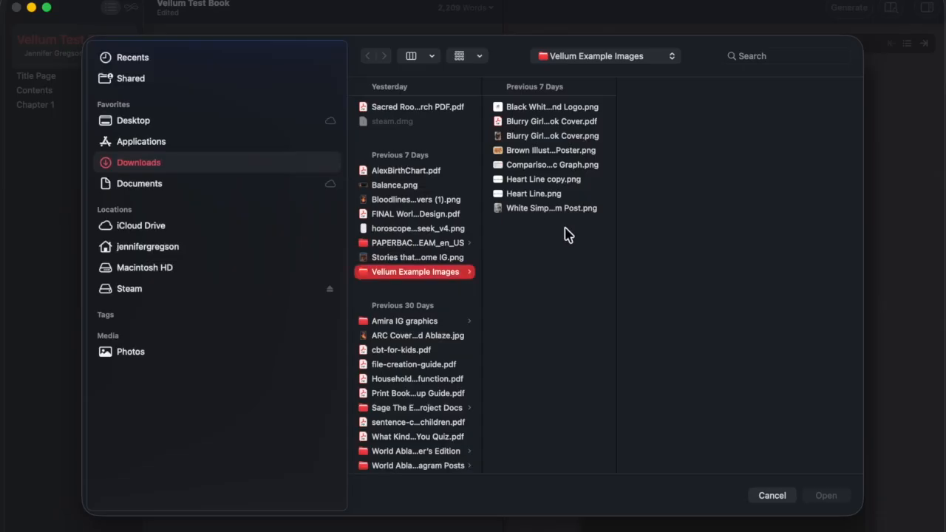
left_click(581, 123)
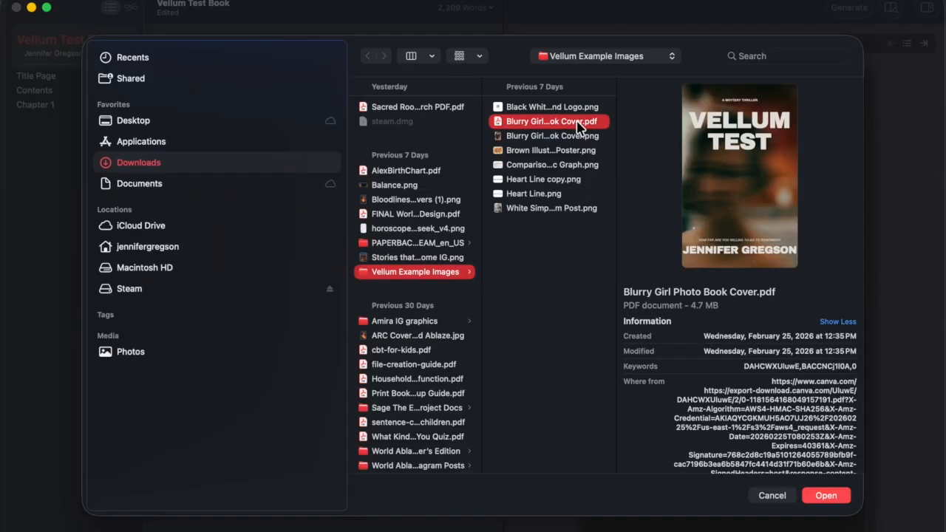
left_click(843, 501)
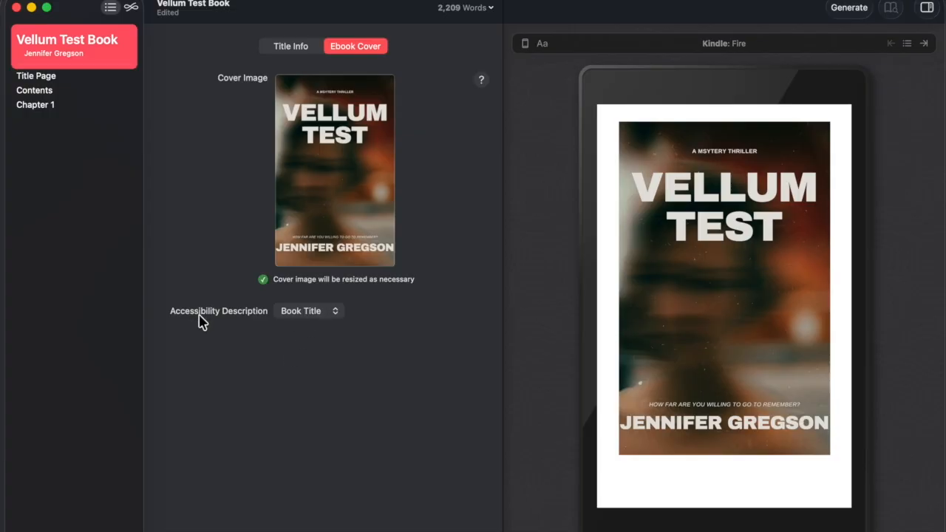
Step: Switch the cover's accessibility description to Custom, then set it back to Book Title
left_click(326, 316)
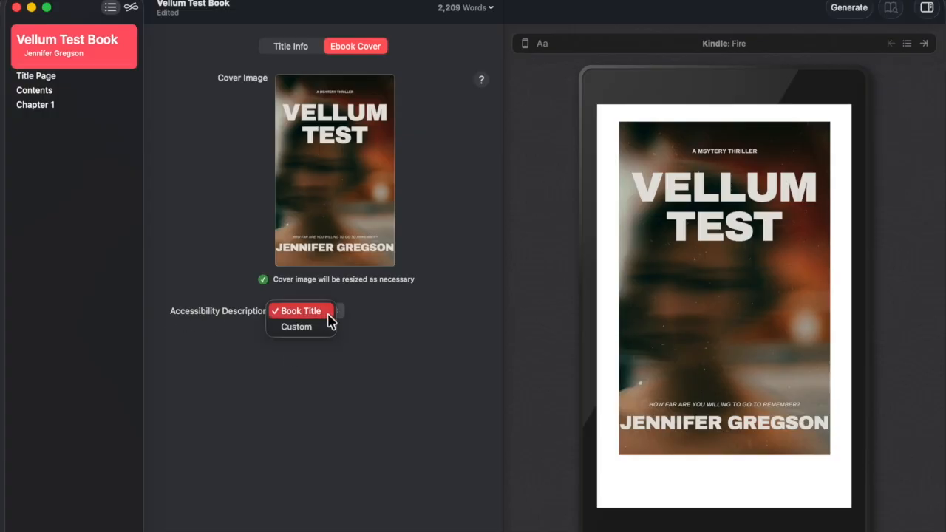
left_click(296, 329)
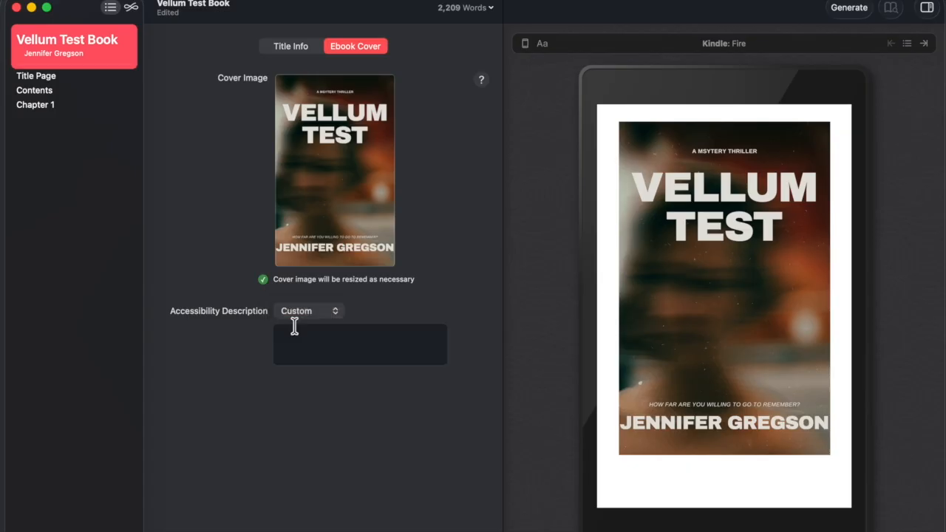
left_click(295, 337)
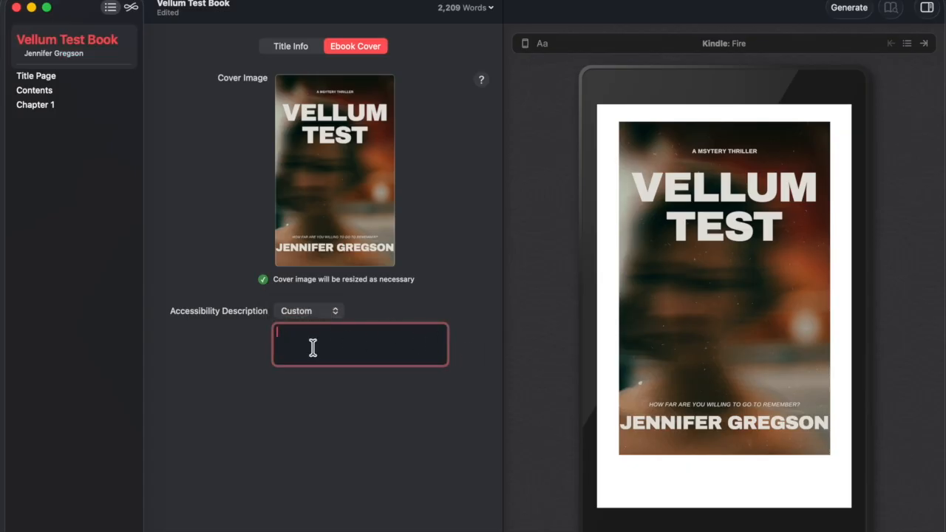
left_click(310, 315)
left_click(314, 296)
left_click(66, 54)
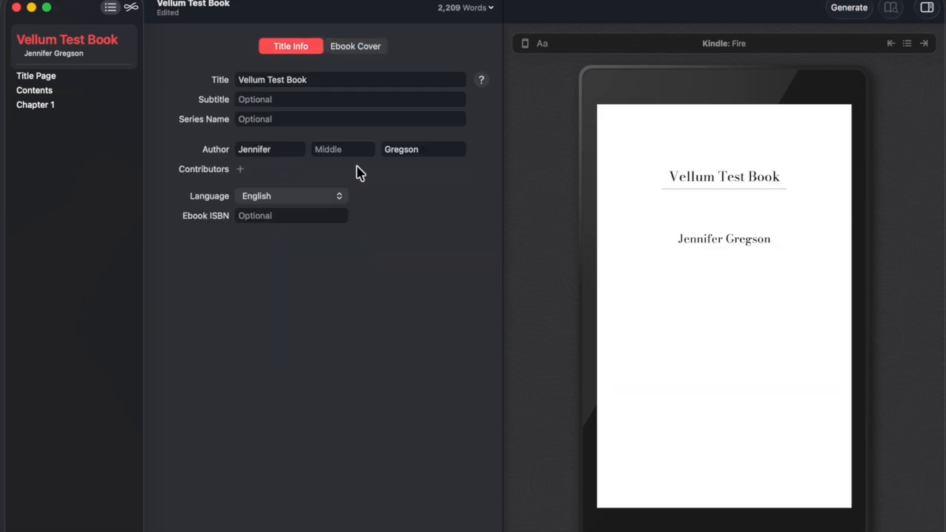
left_click(31, 76)
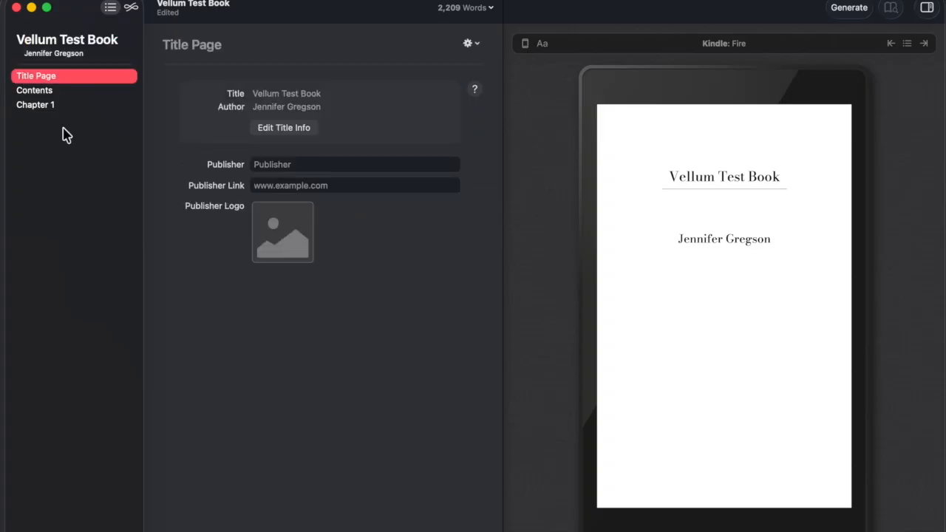
left_click(70, 44)
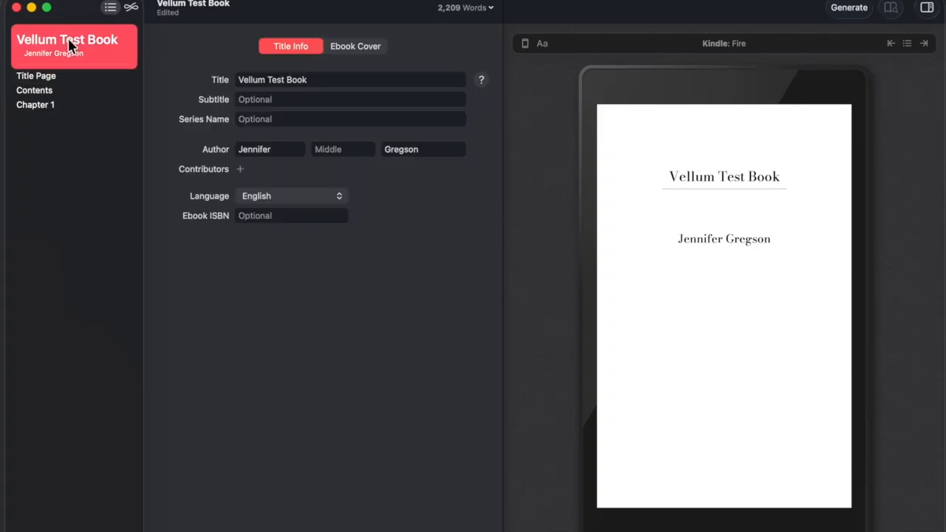
Step: Add Black White Hand Drawn Illustrated Grunge Eye Brand Logo.png as the publisher logo on the title page
left_click(35, 77)
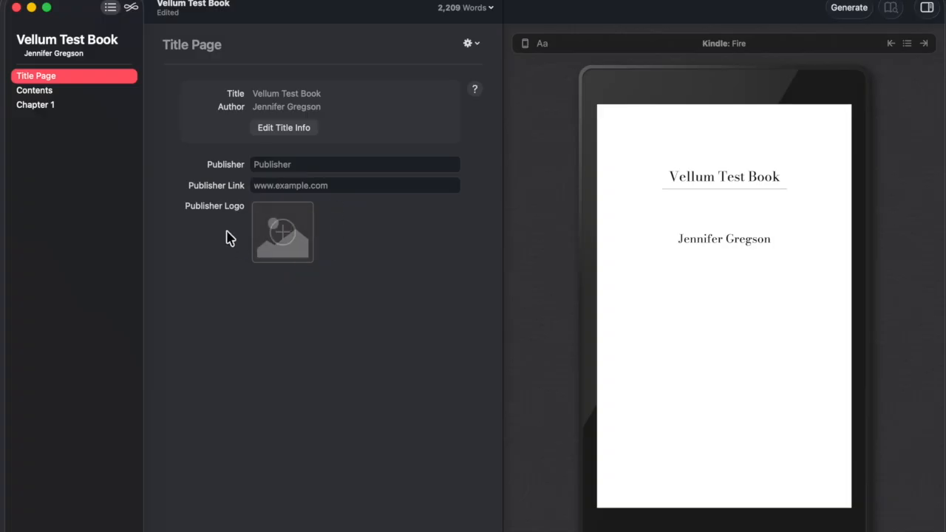
mouse_move(306, 245)
left_click(283, 235)
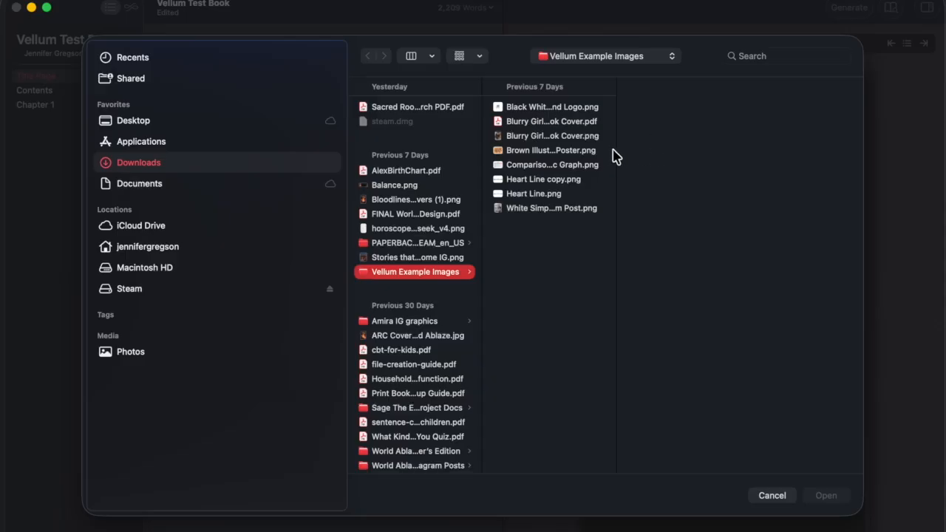
left_click_drag(616, 150, 785, 160)
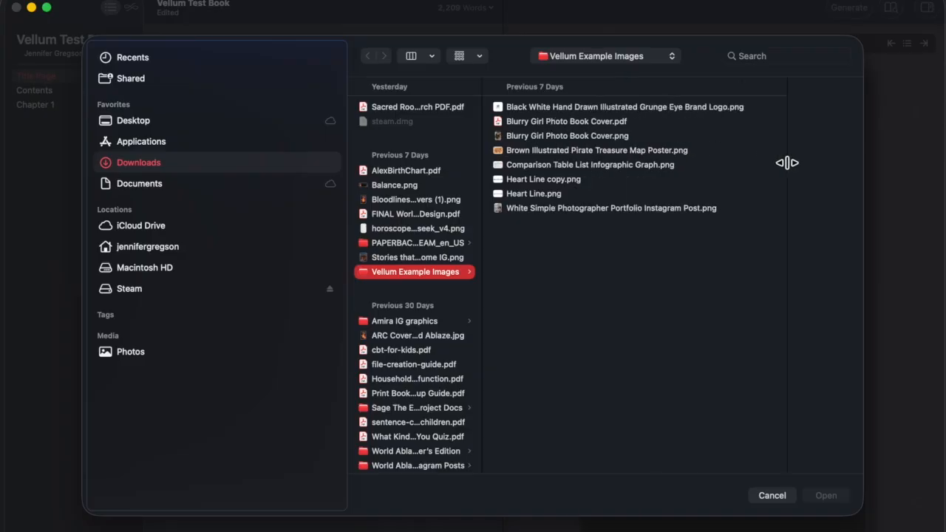
left_click(692, 108)
left_click(824, 498)
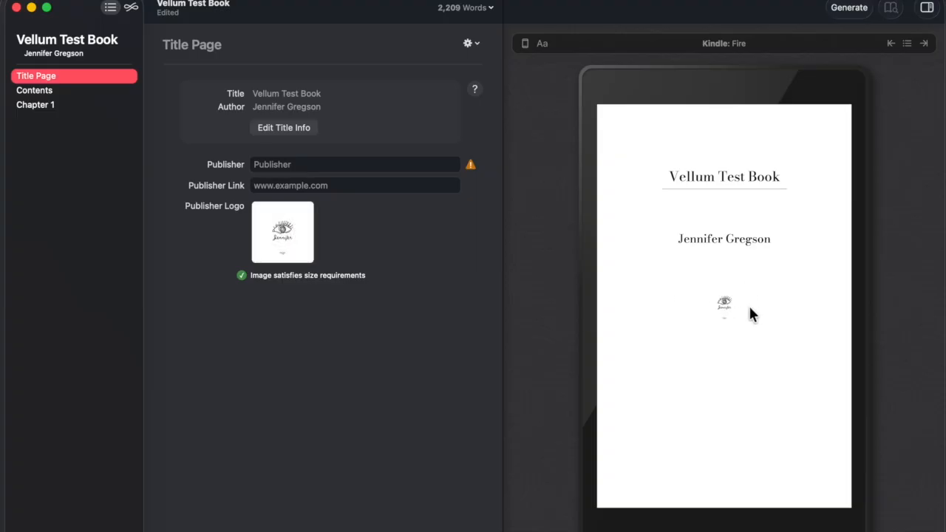
Step: Set the title page's publisher to "Jennifer Eye Inc." and leave the publisher link empty
left_click(264, 161)
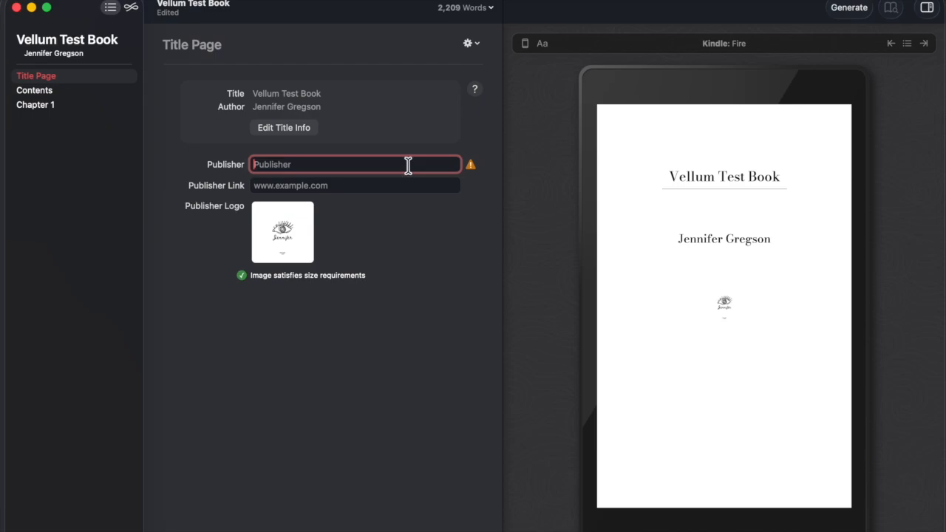
type("Jennifer Eye Inc.")
left_click(428, 185)
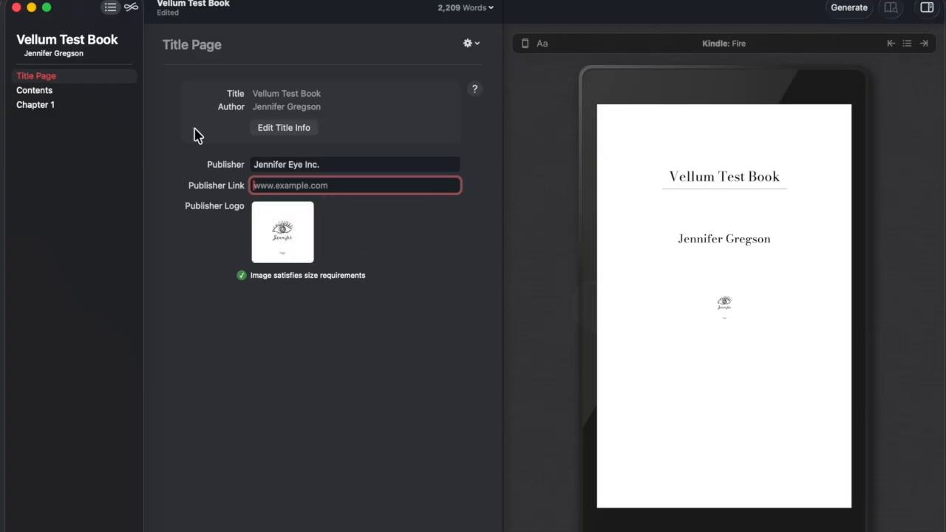
Step: Look through Contents and the first pages of Chapter 1, and view the list of available preview devices
left_click(46, 94)
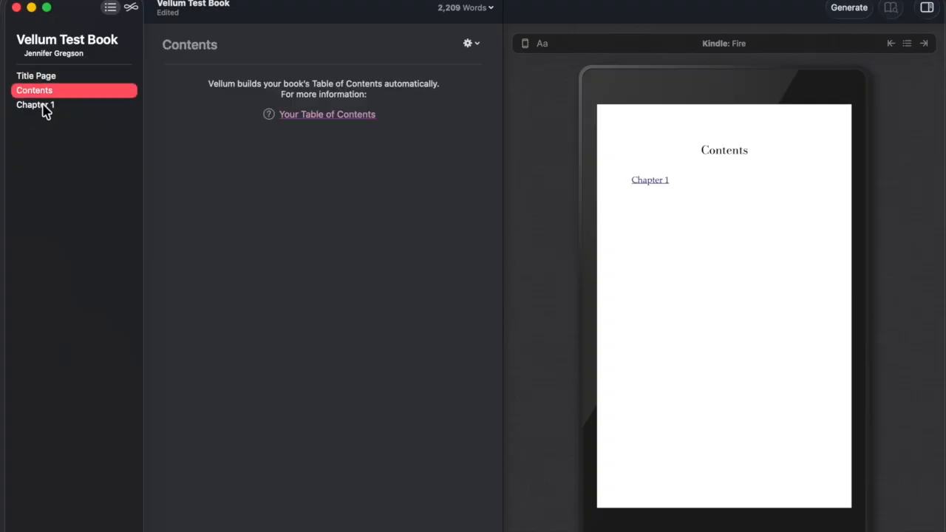
left_click(46, 107)
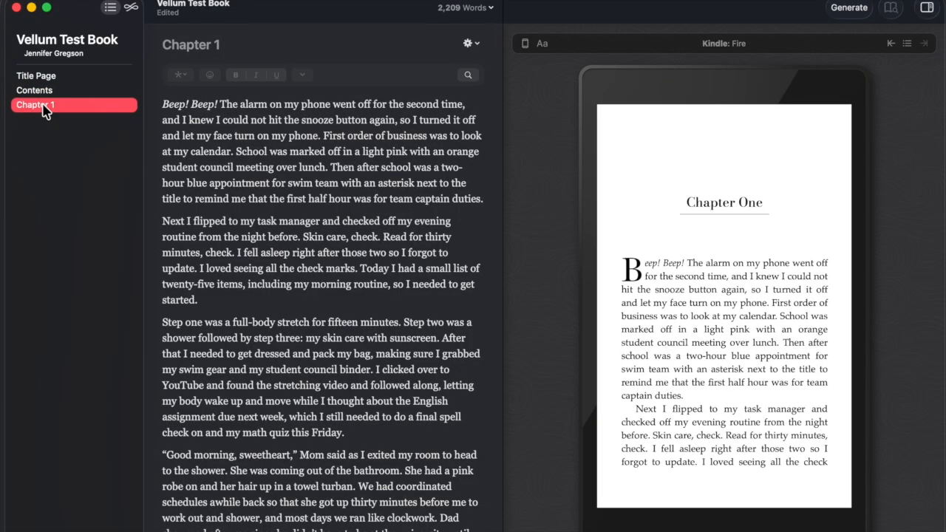
left_click(216, 298)
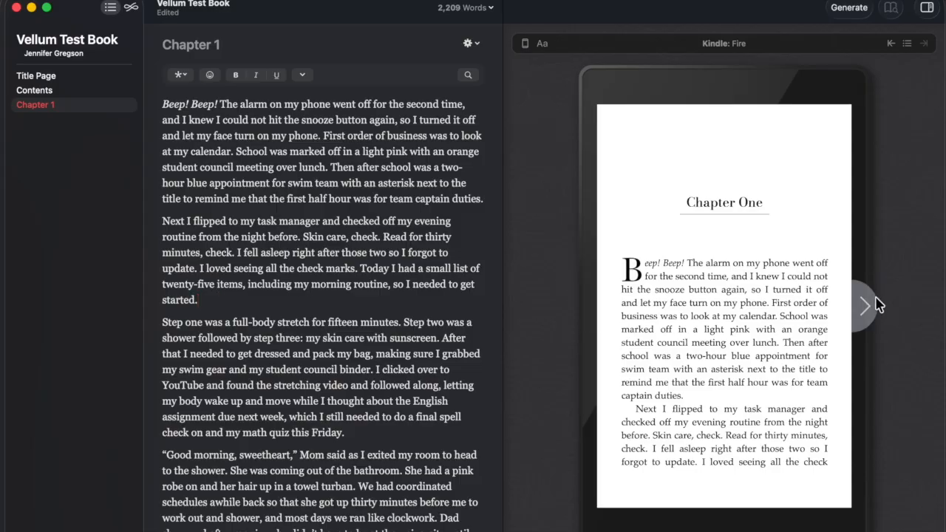
left_click(863, 302)
left_click(526, 47)
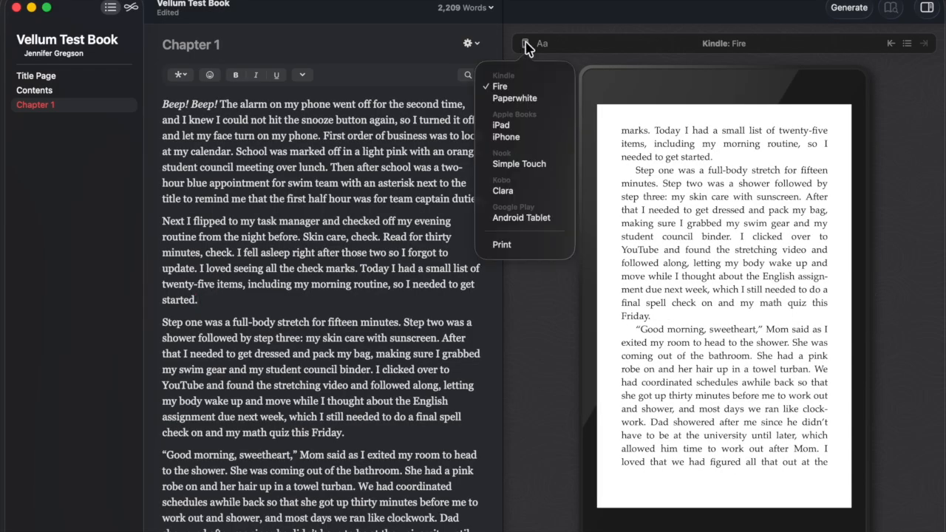
left_click(526, 47)
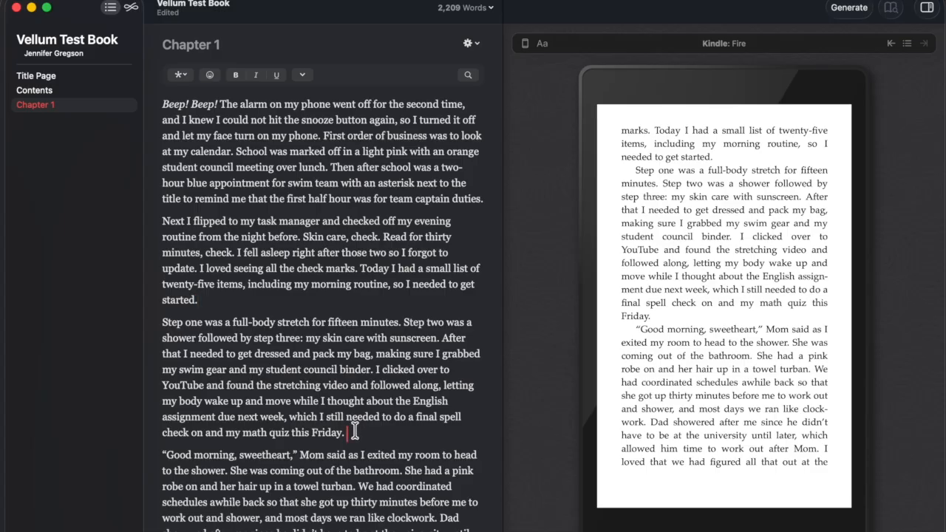
Step: Insert White Simple Photographer Portfolio Instagram Post.png in Chapter 1 after the paragraph ending "my math quiz this Friday."
key("Return")
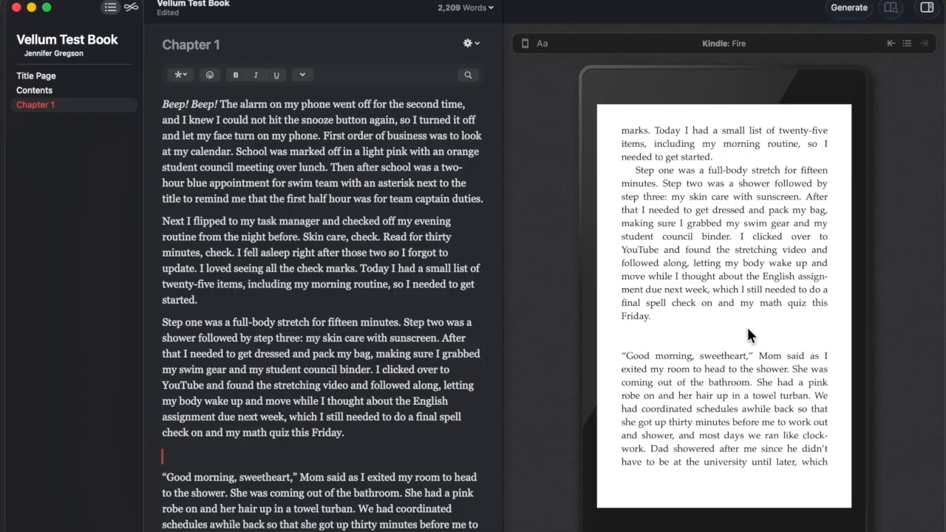
left_click(181, 76)
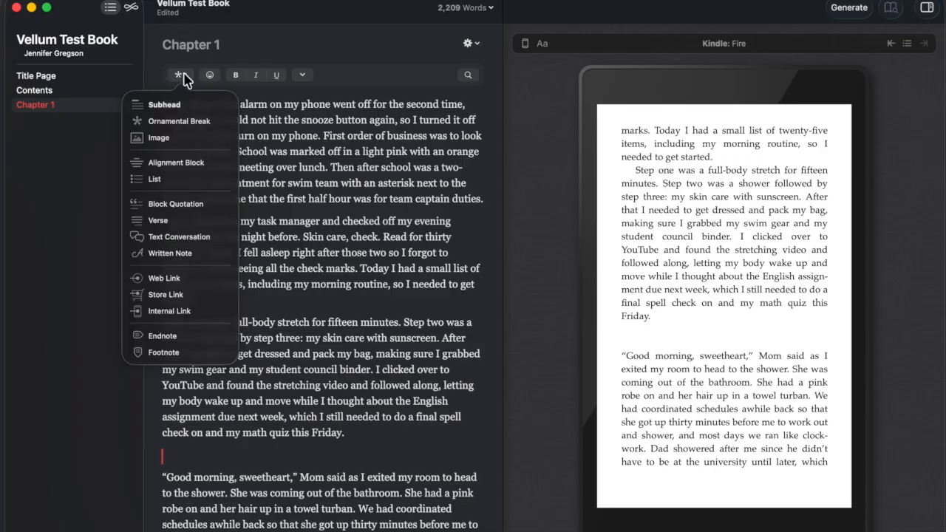
left_click(157, 139)
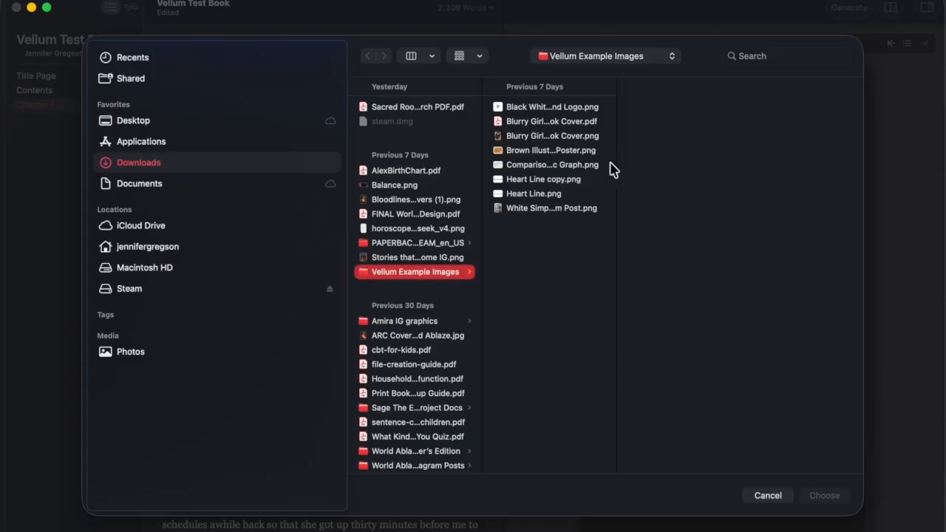
left_click_drag(616, 163, 803, 170)
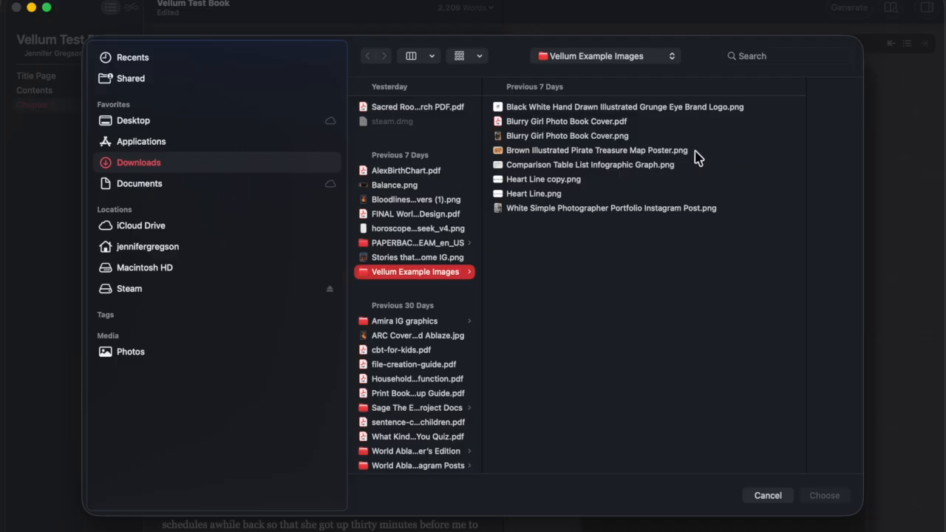
left_click(597, 211)
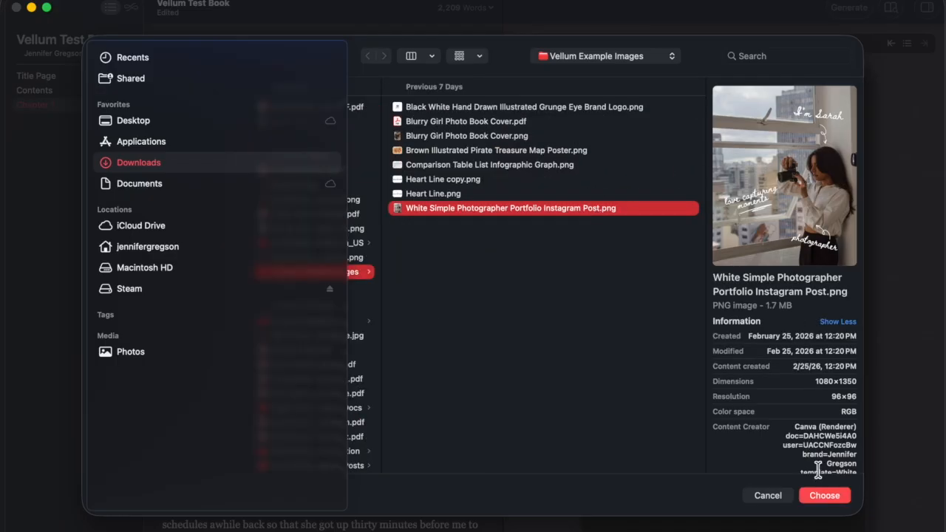
left_click(820, 496)
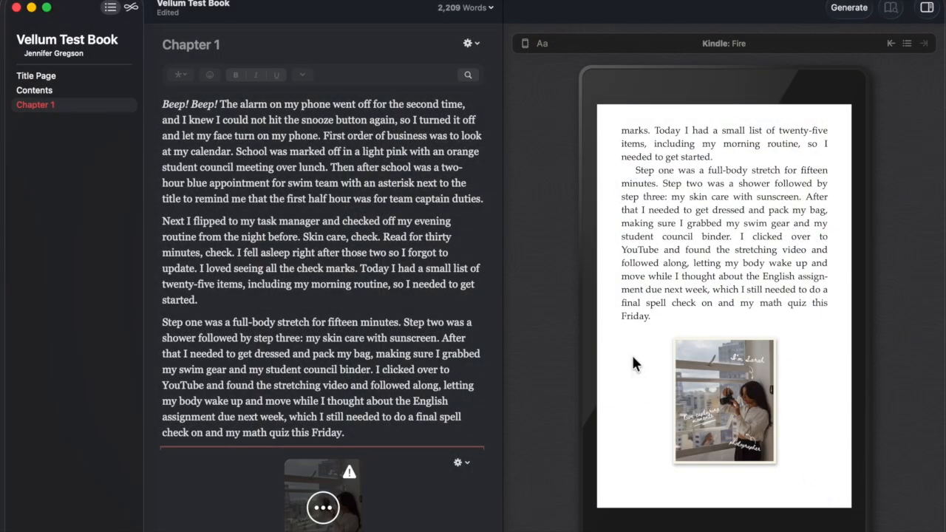
Step: Fill in the Chapter 1 image's accessibility description with the pictured photographer's first name followed by "Photographer Image"
scroll(322, 427, "down", 5)
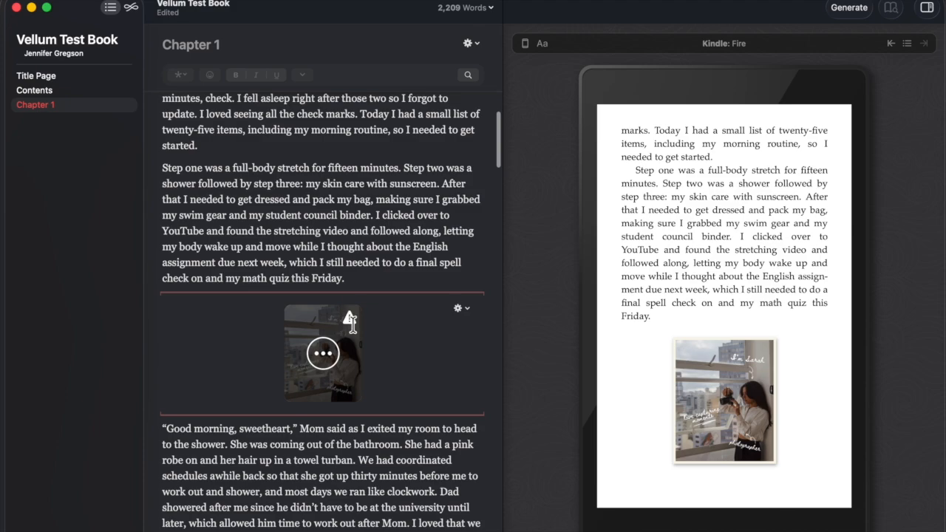
left_click(324, 353)
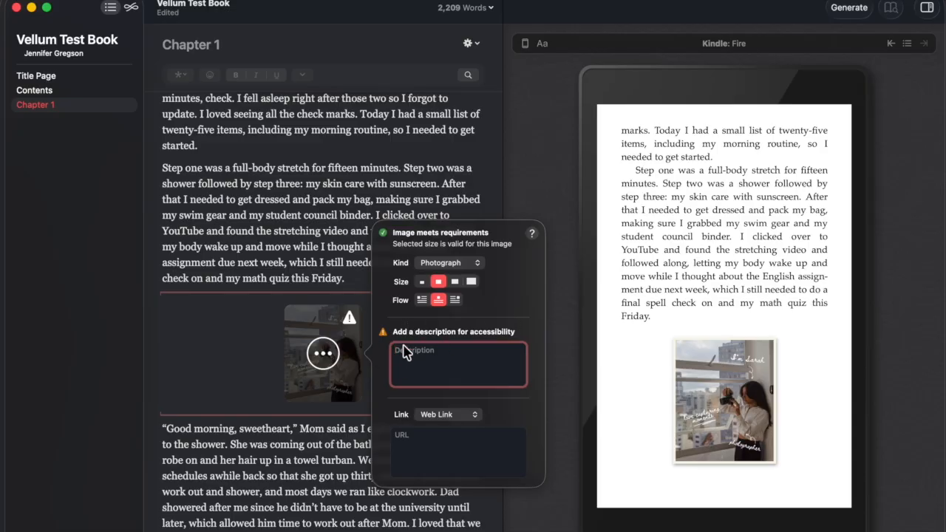
type("Sarah Photographer Image")
key("Return")
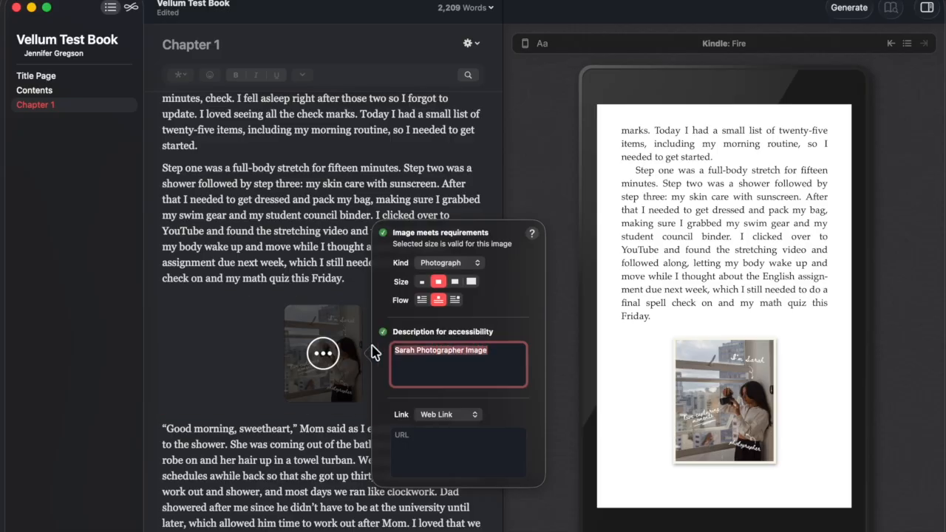
Step: Try the Figure, Portrait and Freestanding kinds on the Chapter 1 image and set it back to Photograph
left_click(473, 264)
left_click(467, 279)
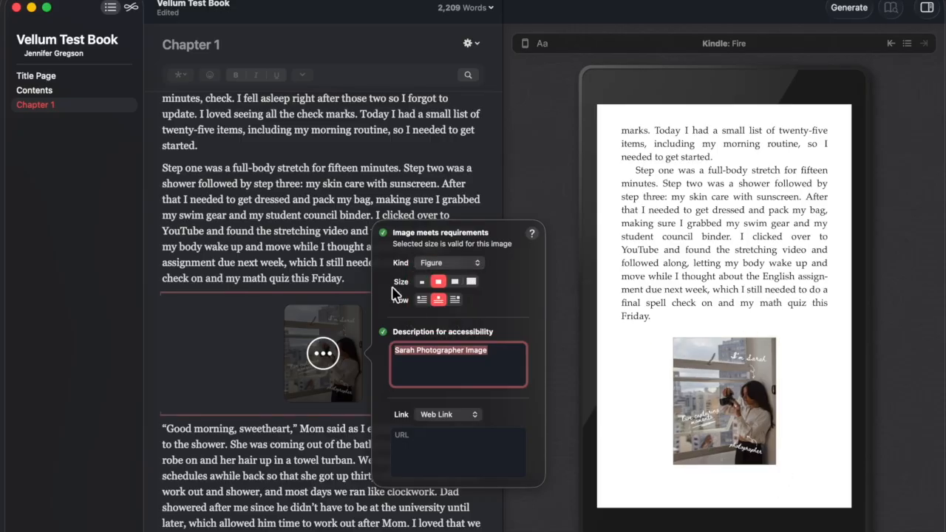
left_click(447, 263)
left_click(443, 248)
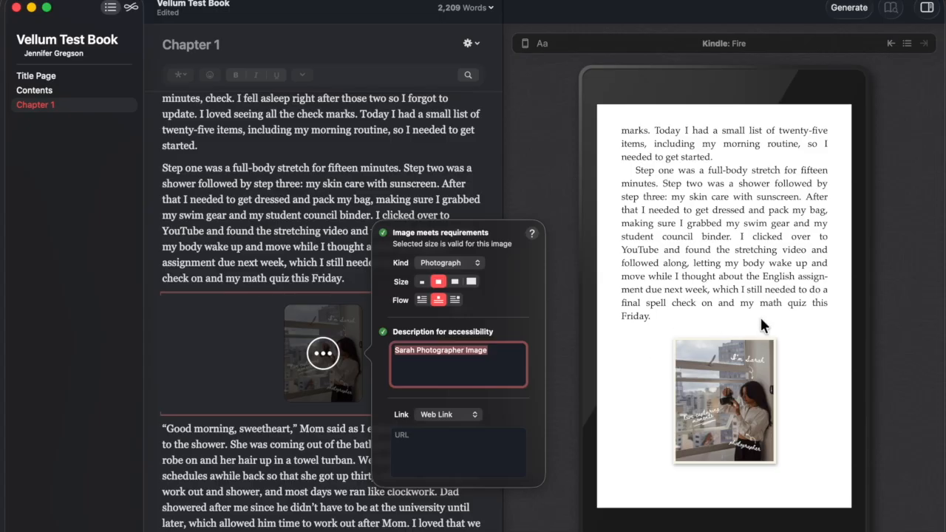
left_click(464, 262)
left_click(458, 278)
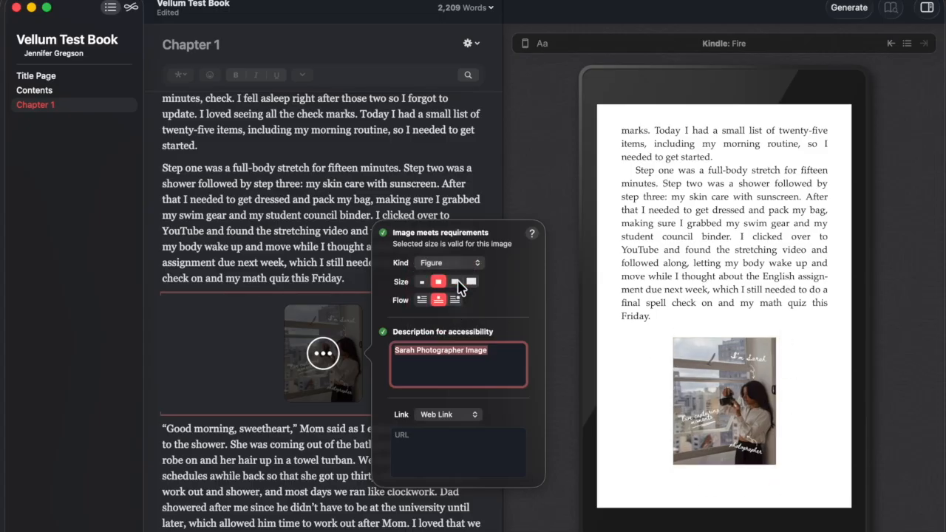
left_click(448, 267)
left_click(451, 278)
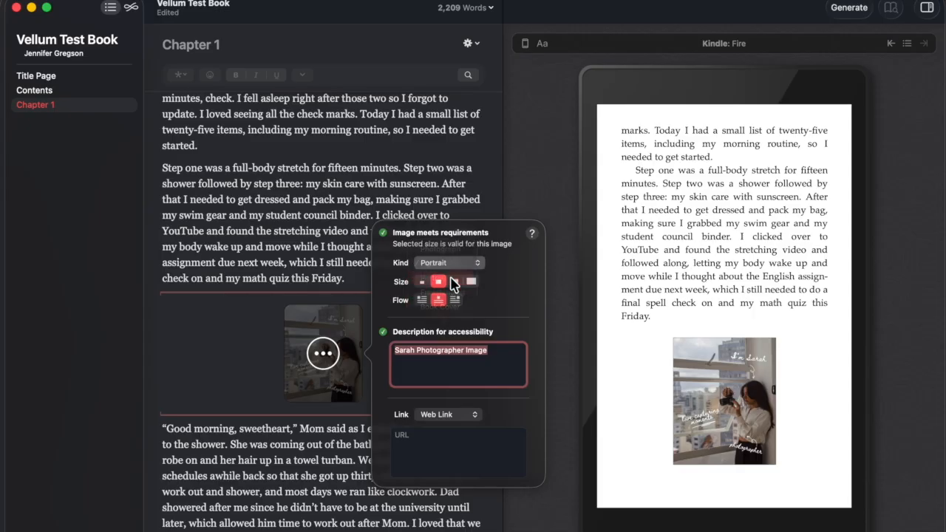
left_click(449, 265)
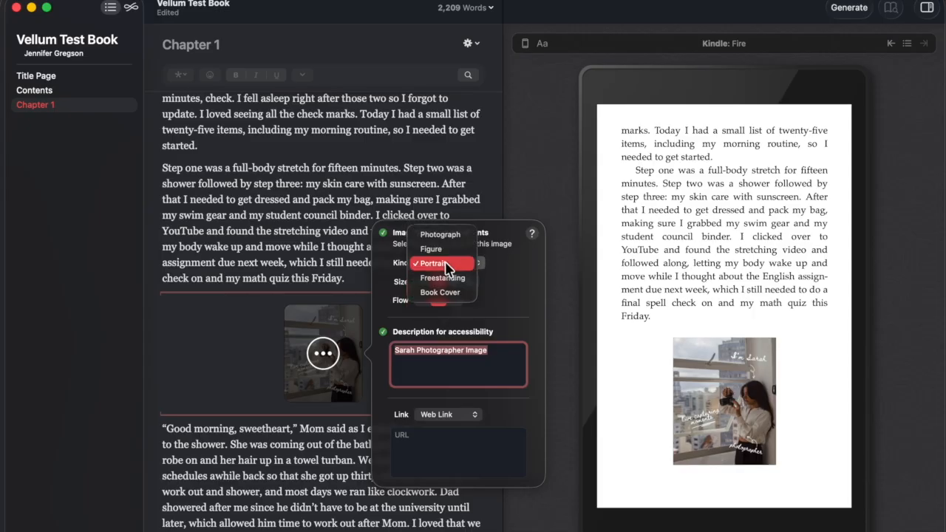
left_click(446, 277)
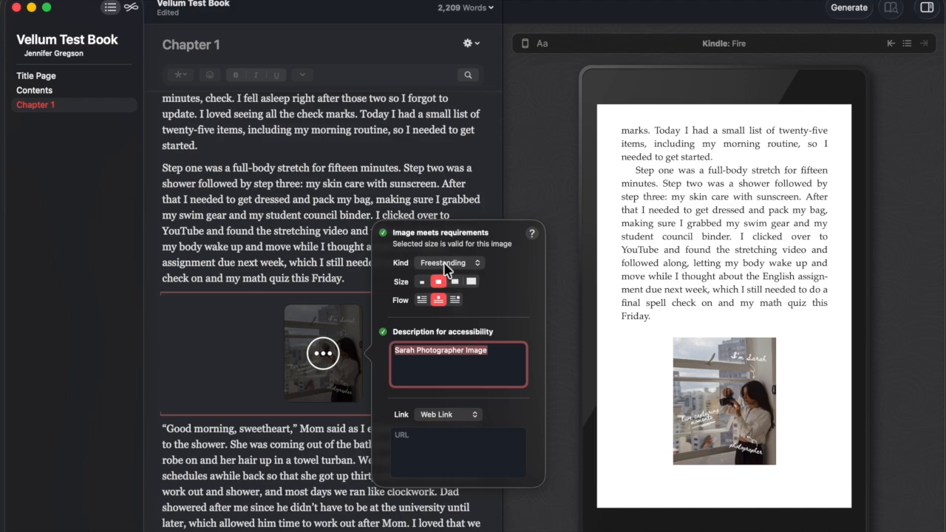
left_click(444, 263)
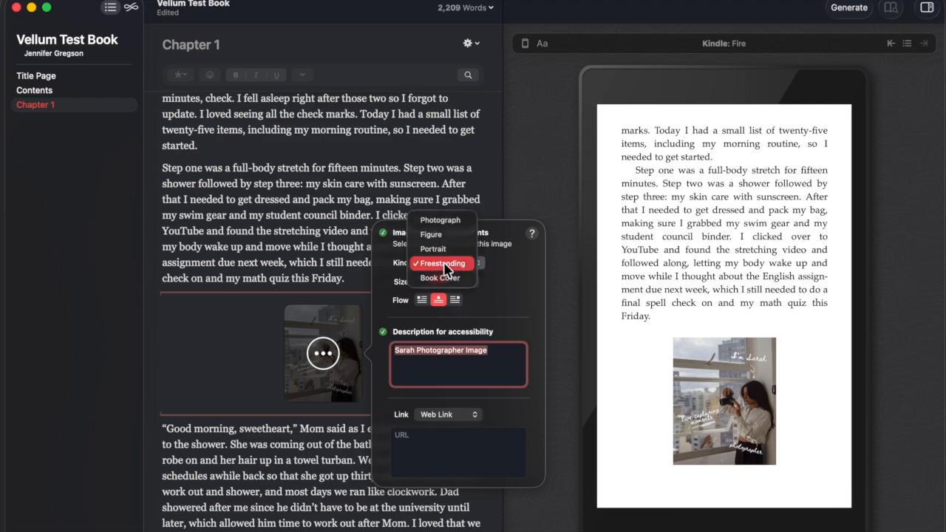
left_click(450, 220)
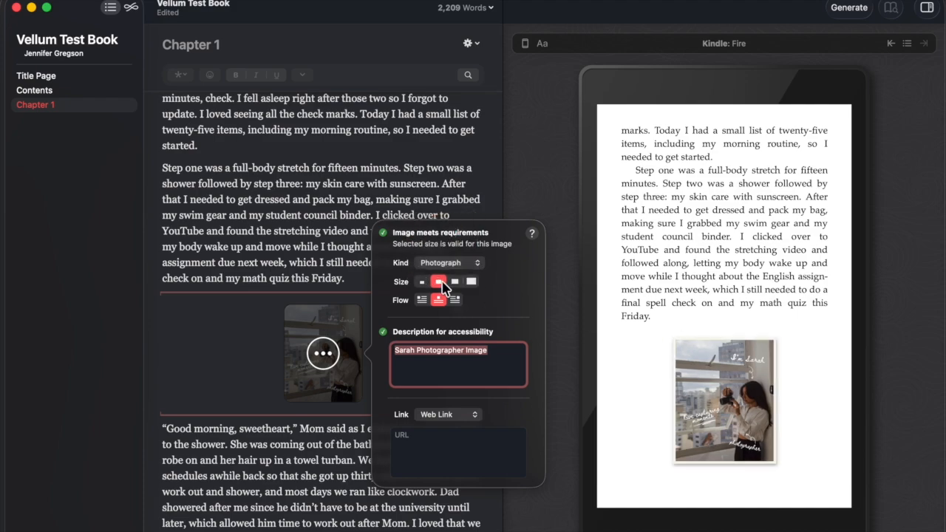
Step: Set the photograph to the second-largest size, preview its page, and place it on a separate page
left_click(454, 281)
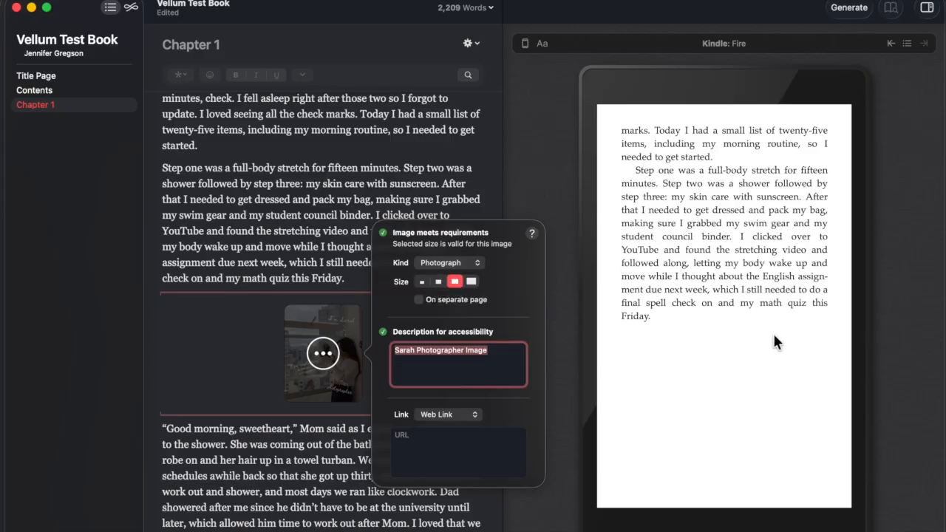
left_click(863, 306)
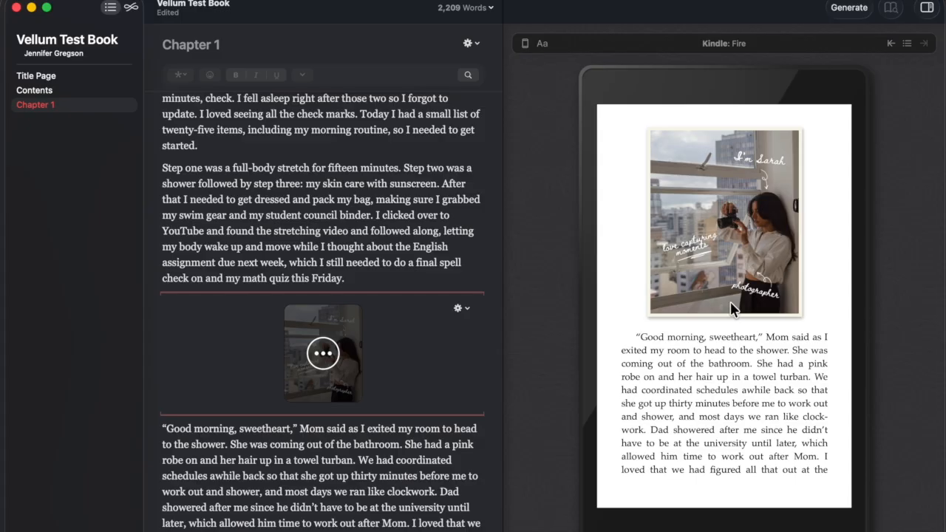
left_click(322, 353)
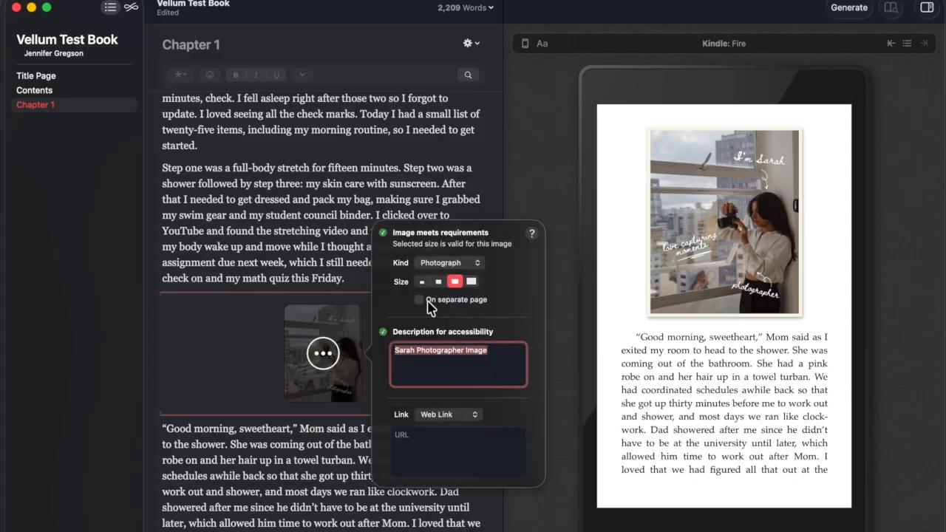
left_click(419, 300)
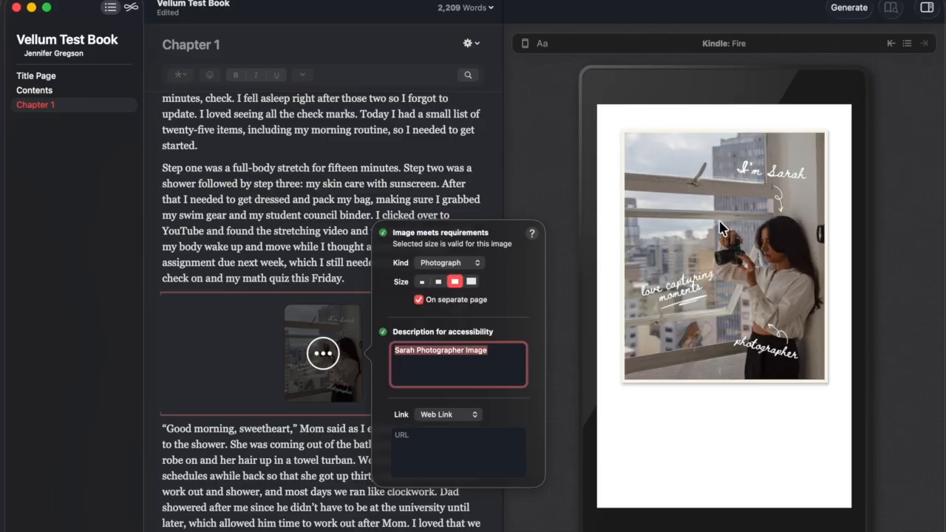
Step: Try the largest size on the separate-page photograph and preview the page it lands on
left_click(471, 283)
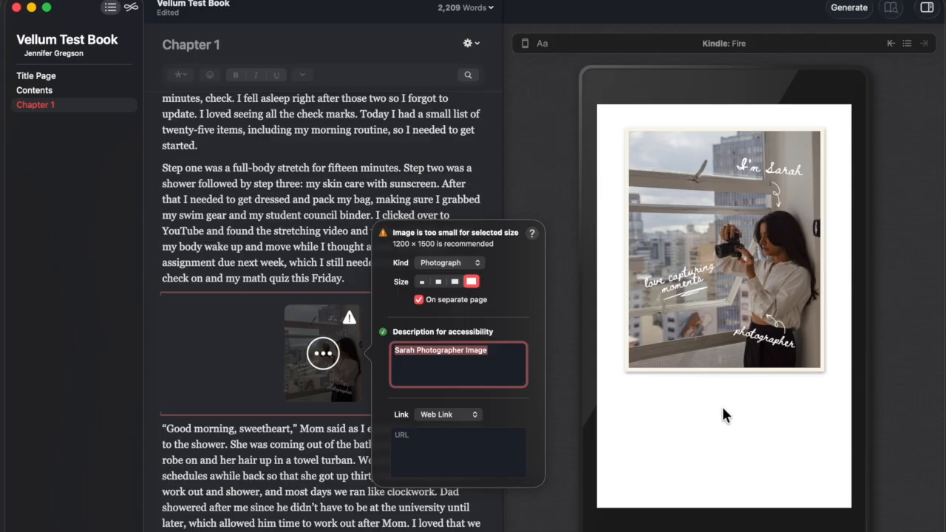
left_click(590, 316)
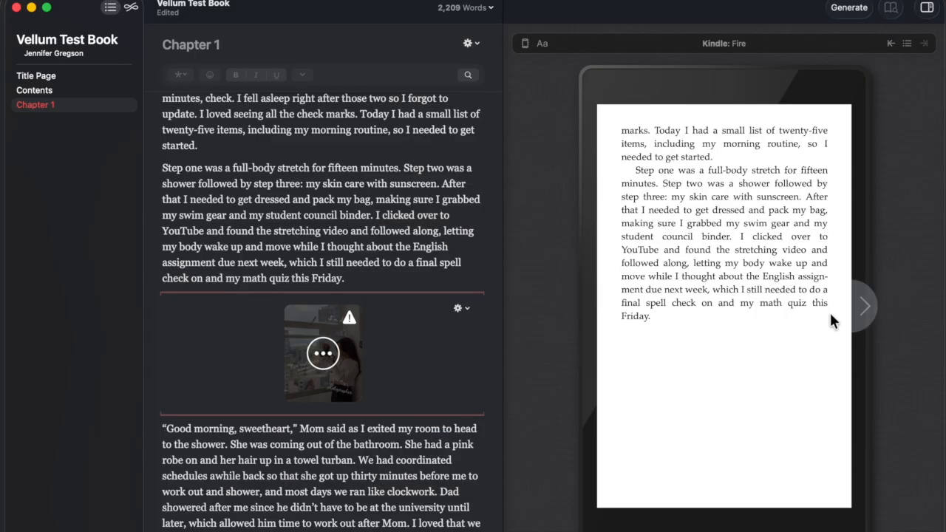
left_click(863, 305)
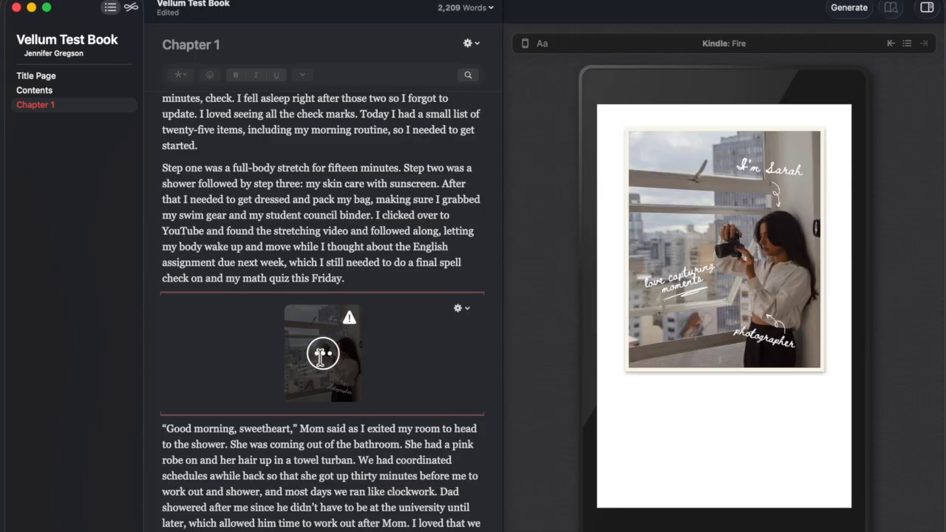
Step: Change the Chapter 1 image's kind to Figure and its size to the second-smallest option
left_click(323, 353)
left_click(442, 264)
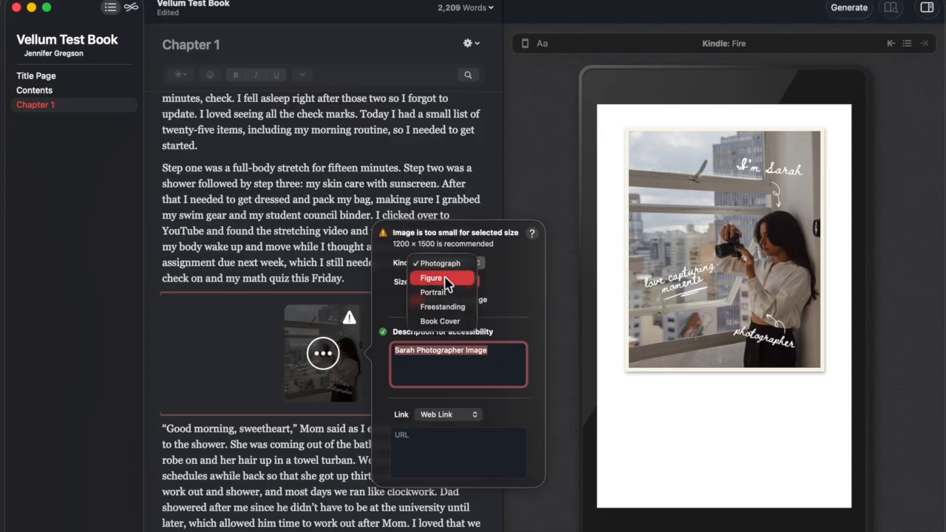
left_click(431, 278)
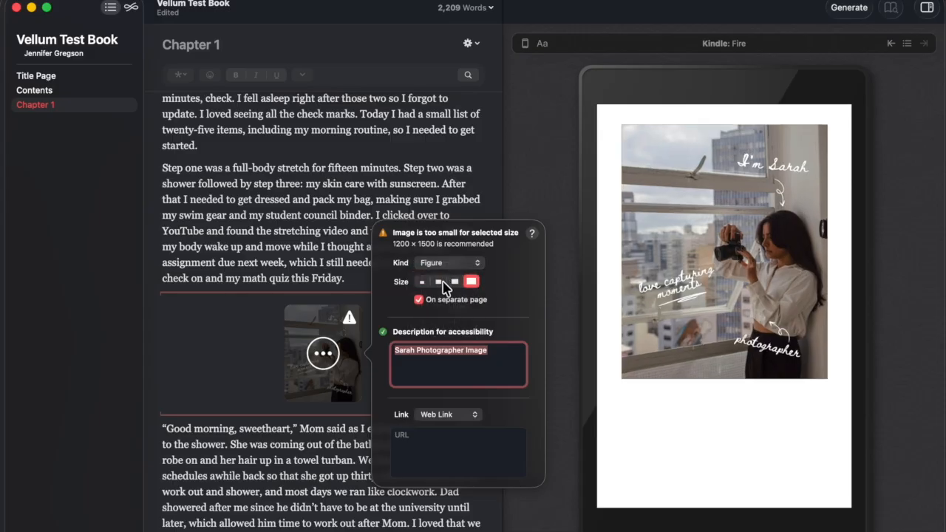
left_click(453, 282)
left_click(438, 281)
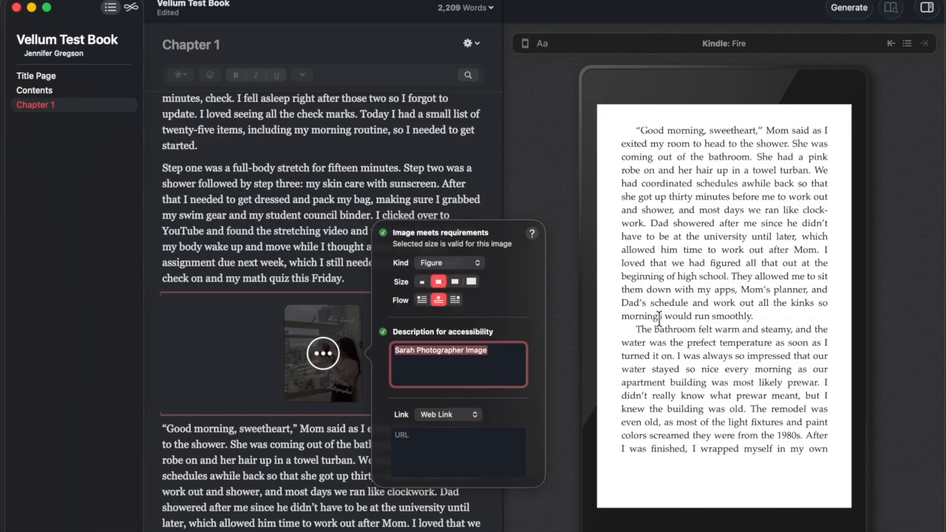
Step: Compare left, centered and right text flow around the figure in the Kindle preview
left_click(583, 312)
left_click(323, 353)
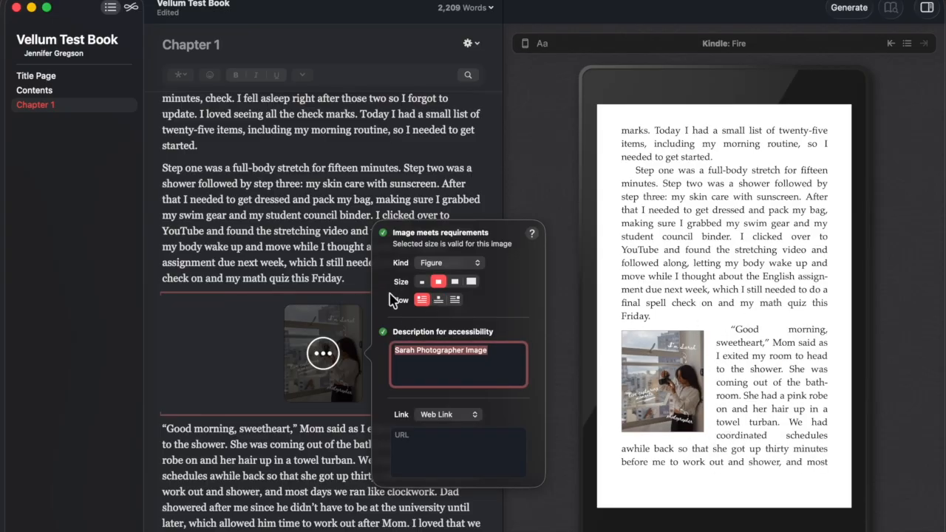
left_click(455, 300)
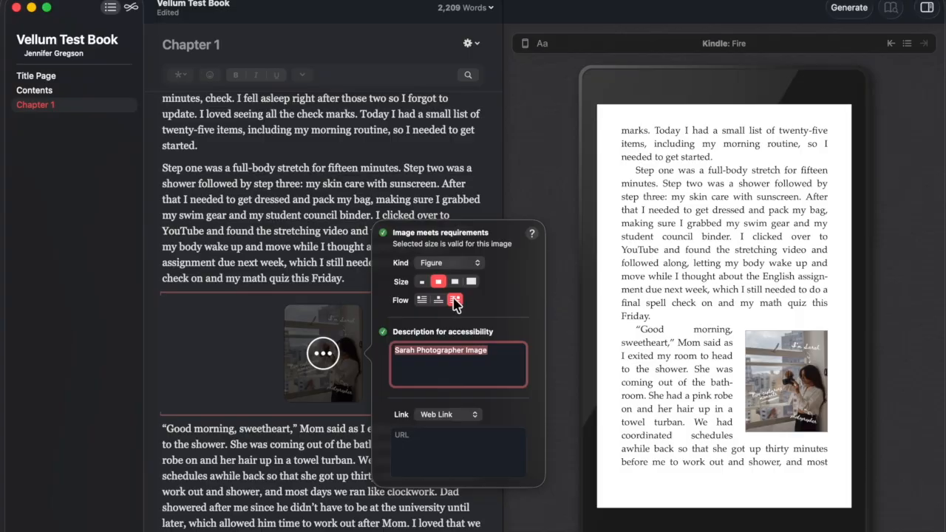
left_click(421, 300)
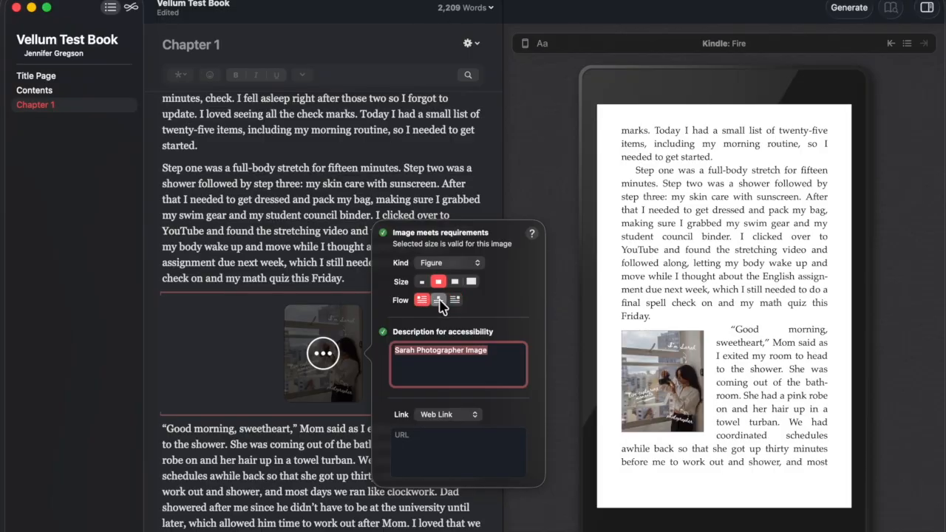
left_click(440, 303)
left_click(455, 300)
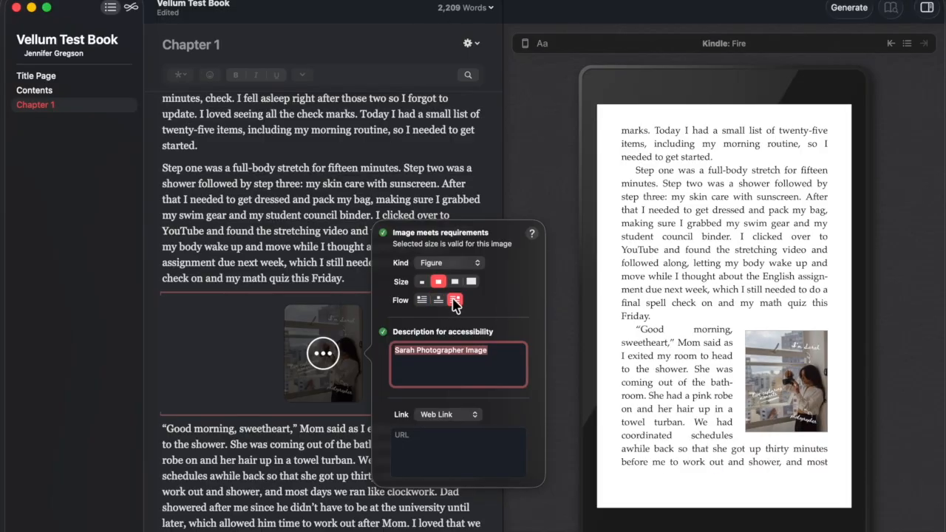
Step: Give the figure left flow at the second-smallest size, and switch the preview to Print: 5.5 × 8.5 in
left_click(422, 281)
left_click(438, 302)
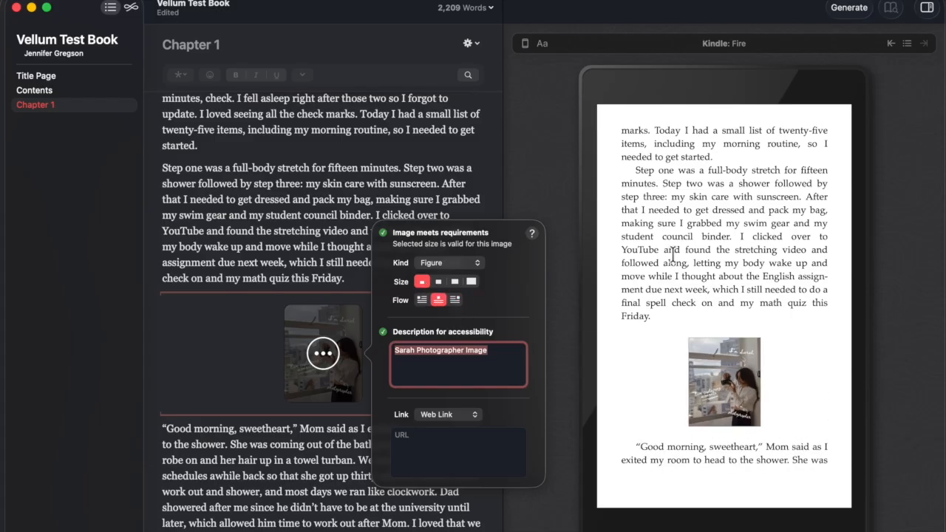
left_click(422, 300)
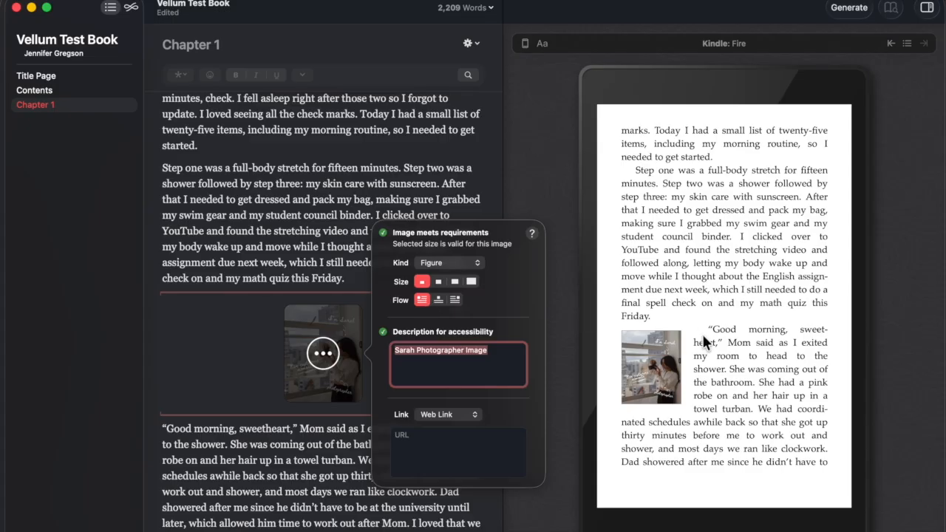
left_click(438, 281)
left_click(524, 43)
left_click(502, 246)
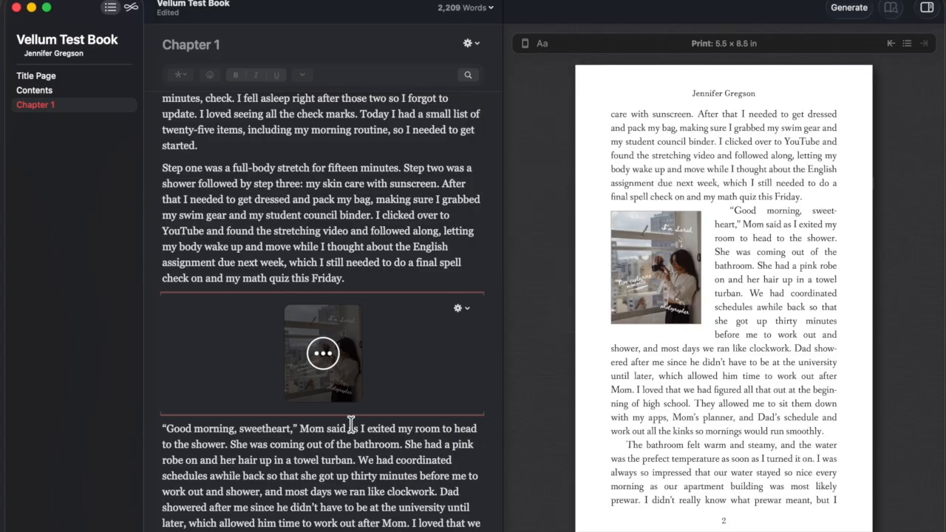
Step: Try the second-largest size and right flow in the print preview, and restore the figure's second-smallest size with left flow
left_click(323, 353)
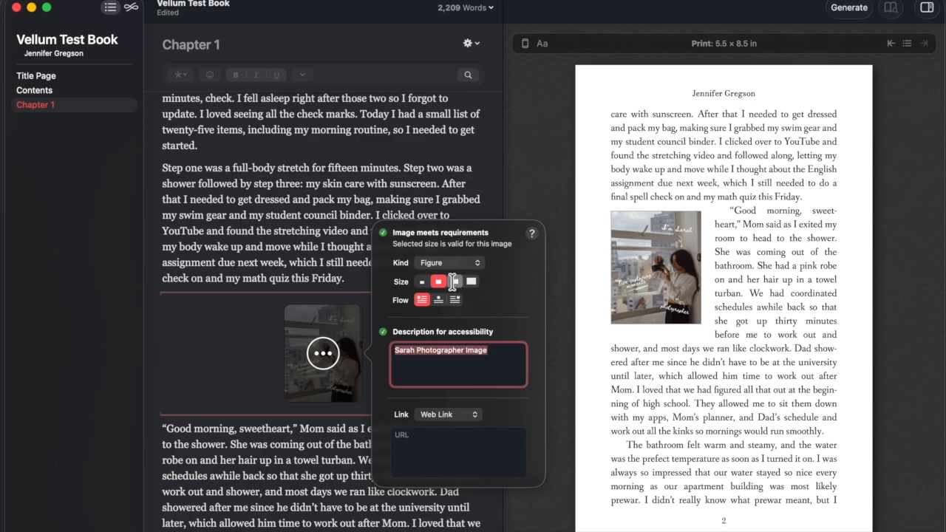
left_click(454, 281)
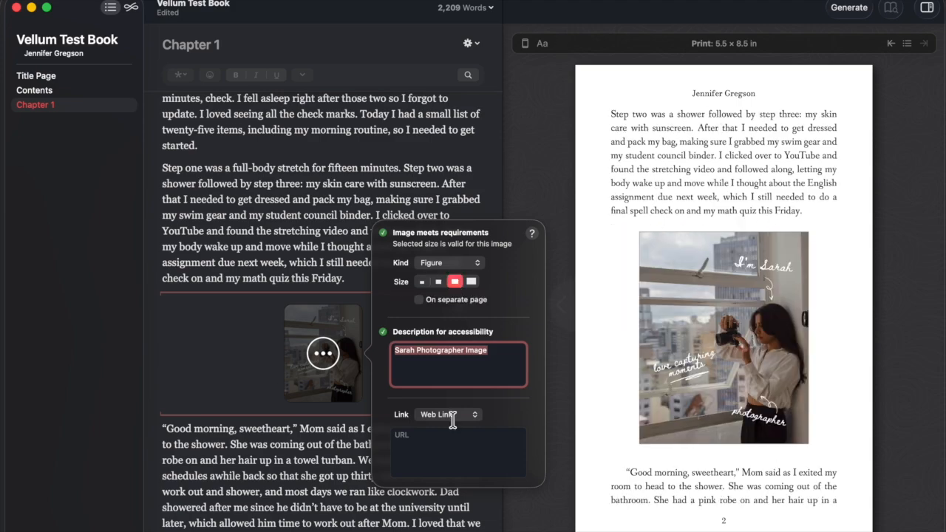
left_click(438, 282)
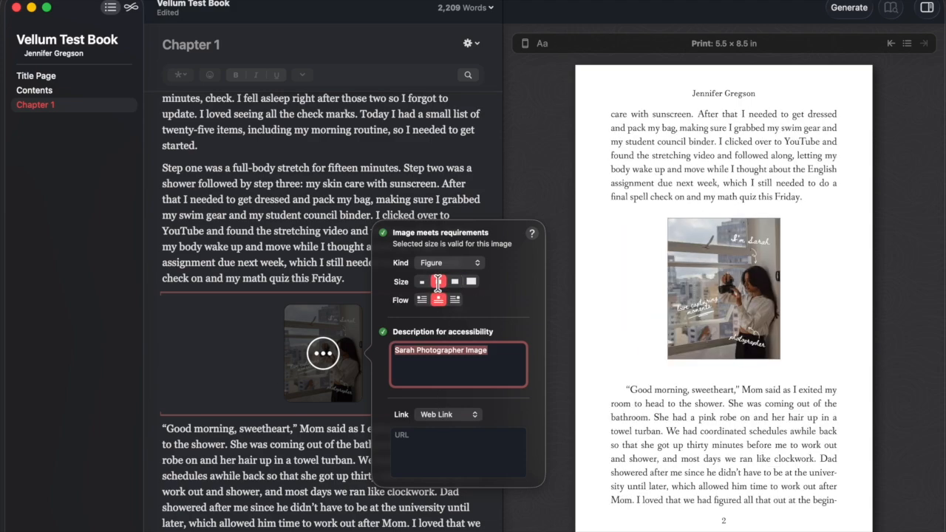
left_click(455, 300)
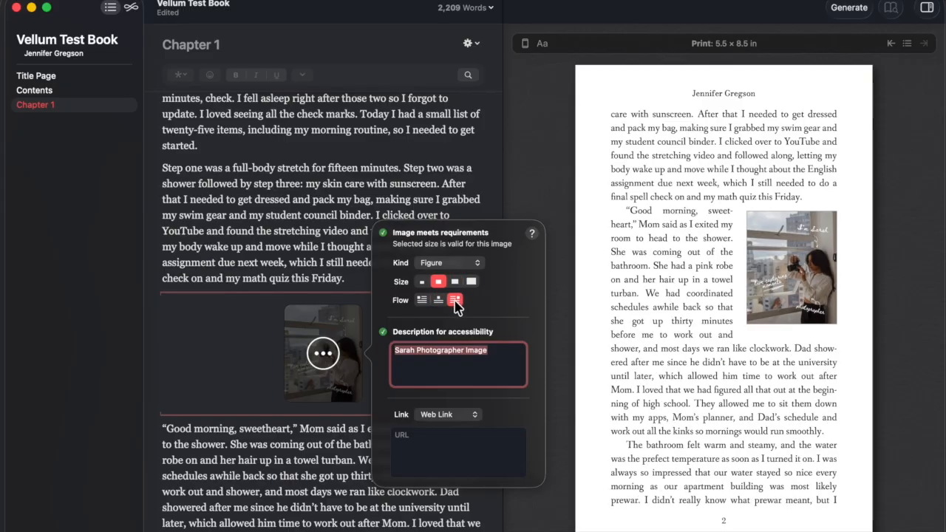
left_click(422, 299)
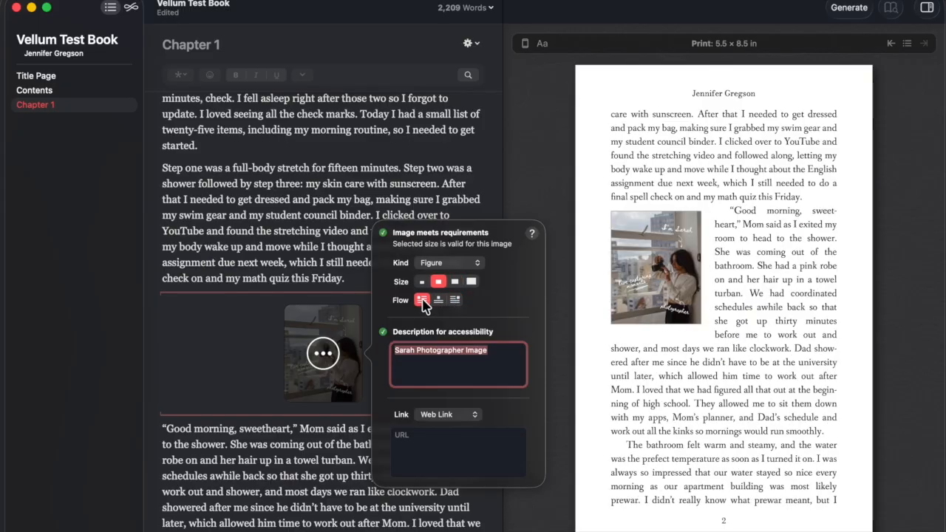
left_click(345, 254)
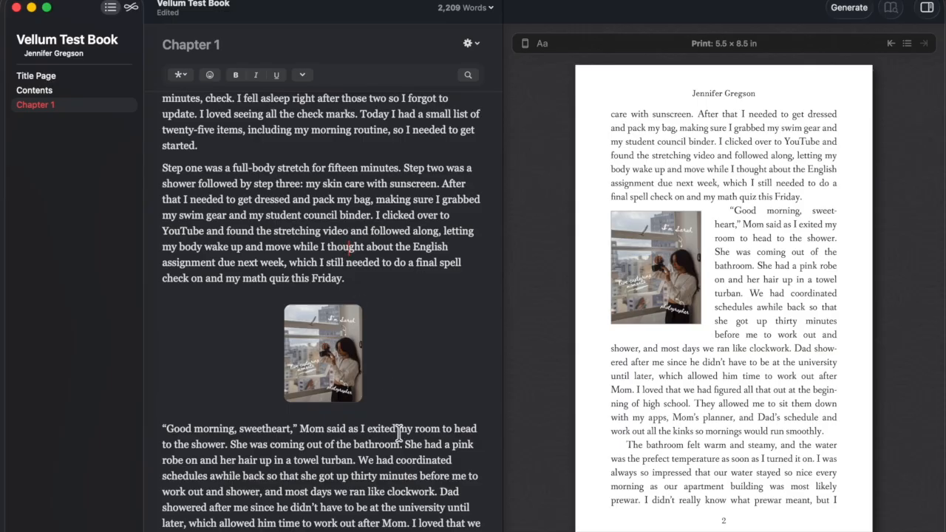
Step: Insert the Comparison Table List Infographic Graph.png image below the paragraph “I’m done,” I called down the hall toward my parent’s bedroom
scroll(398, 433, "down", 2)
left_click(885, 307)
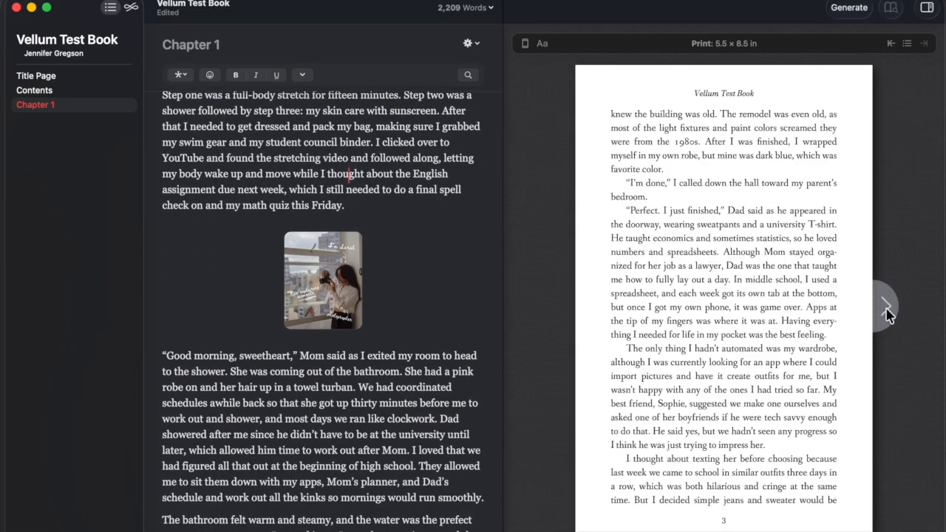
scroll(392, 328, "down", 8)
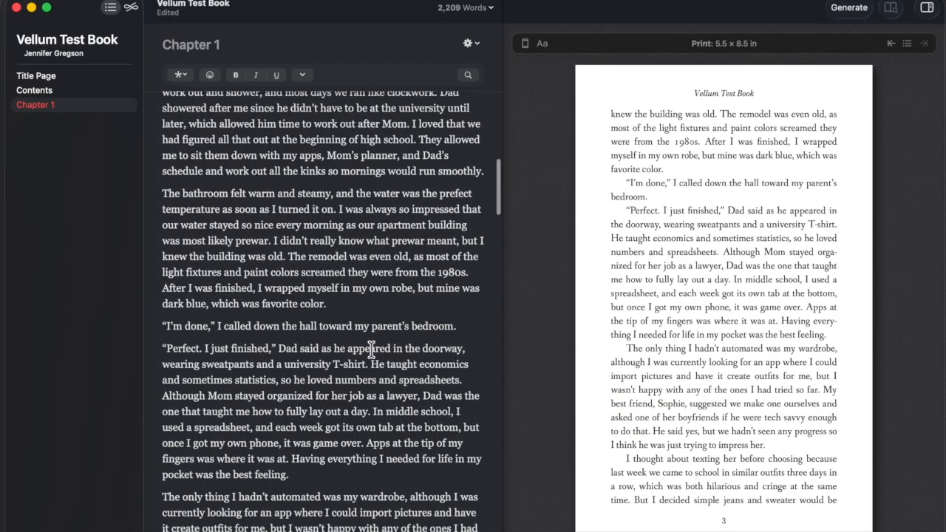
left_click(457, 328)
key("Return")
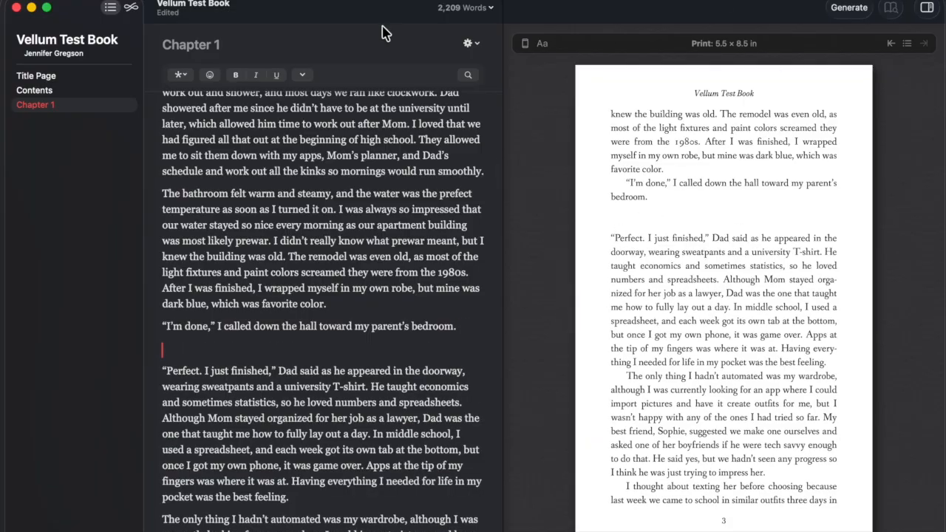
left_click(179, 75)
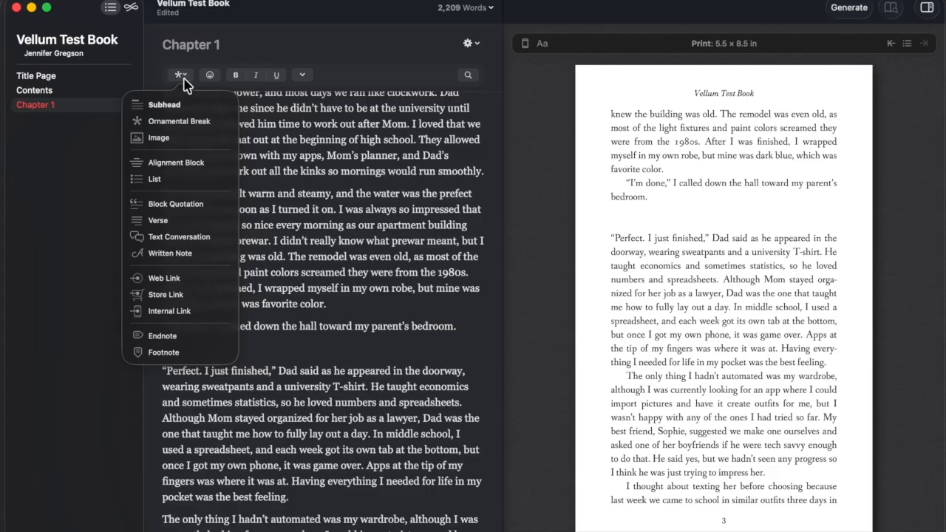
left_click(158, 140)
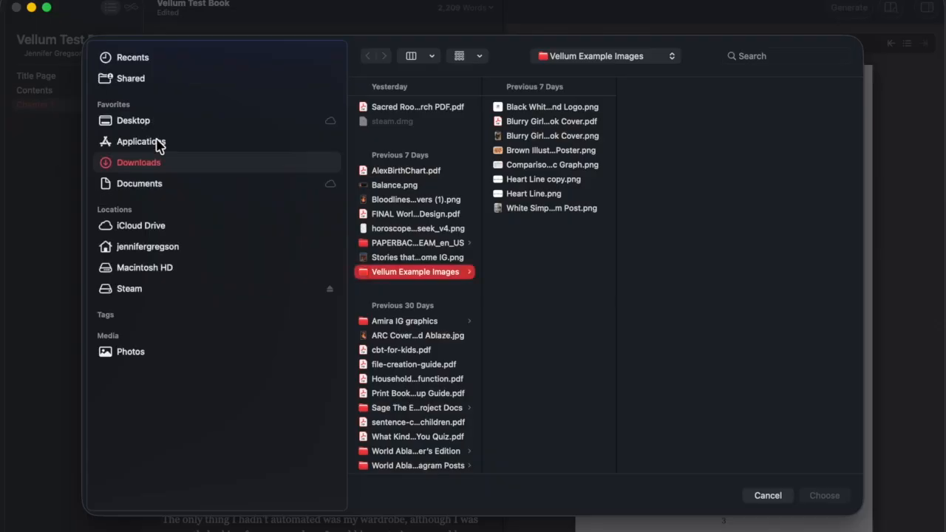
left_click(588, 165)
left_click(826, 494)
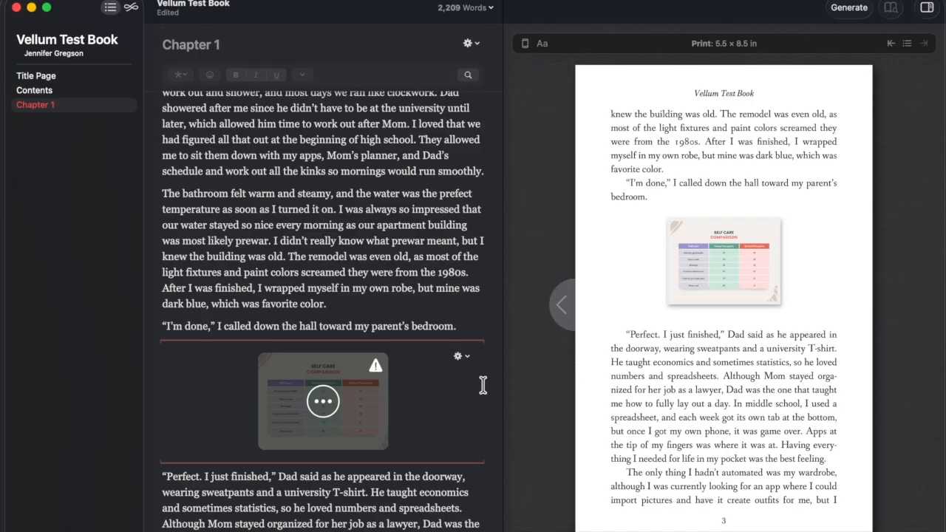
Step: Give the self care comparison image the accessibility description "Self Care Companion Chart"
left_click(317, 401)
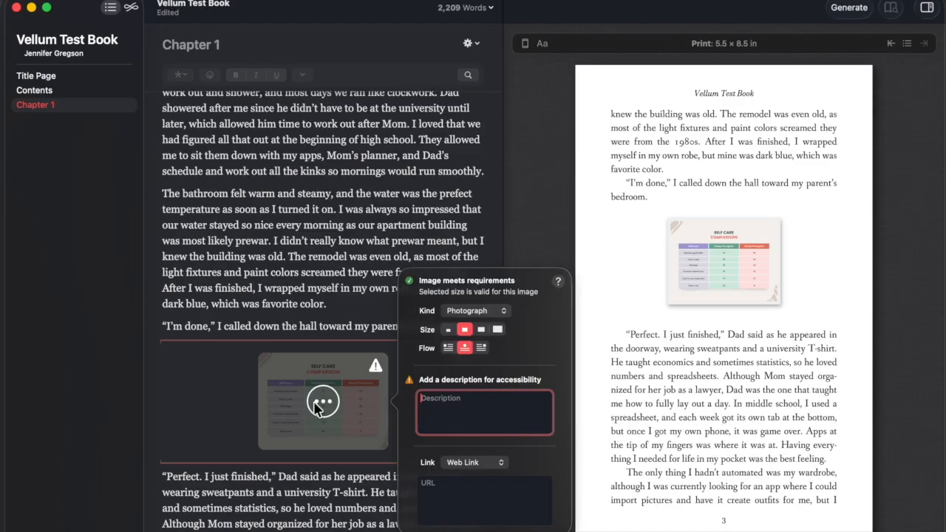
left_click(445, 401)
type("Self Care Companion Chart")
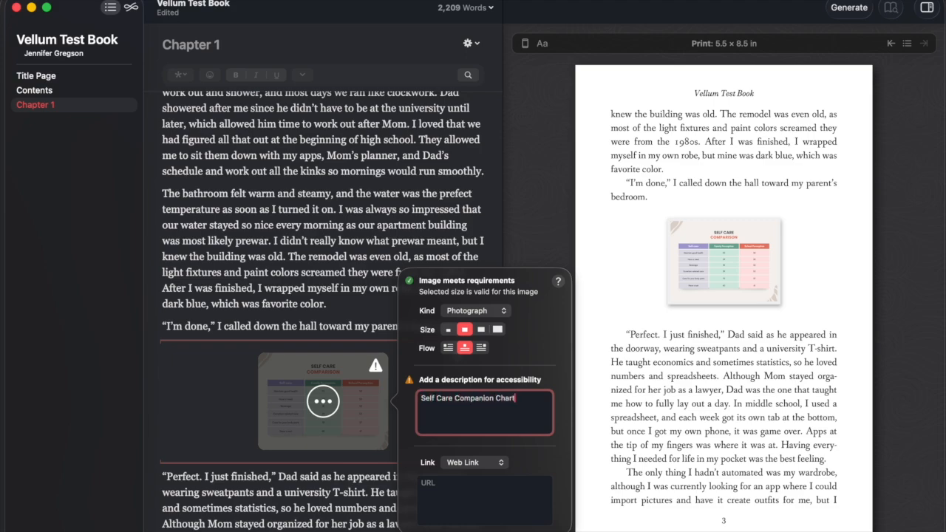
key("Return")
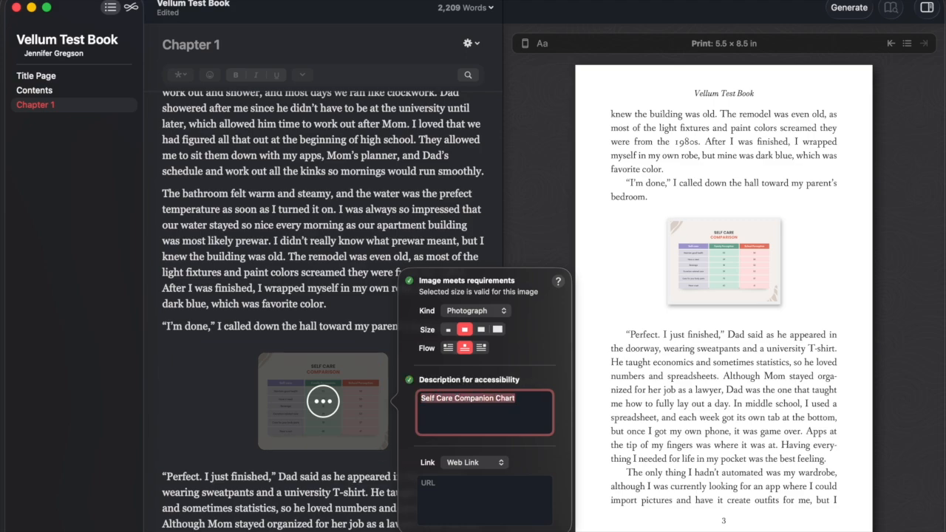
Step: Set the chart image to the largest size and turn off placing it on a separate page
left_click(481, 332)
left_click(498, 329)
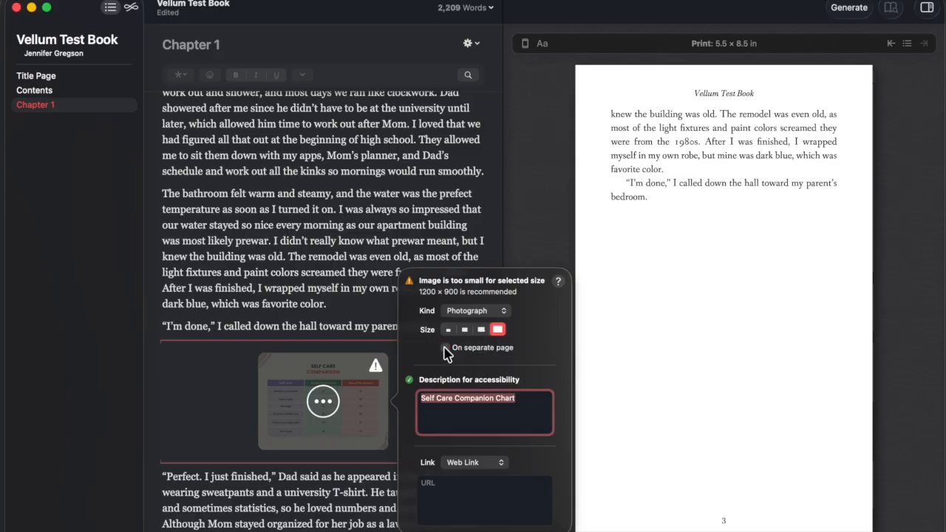
left_click(445, 349)
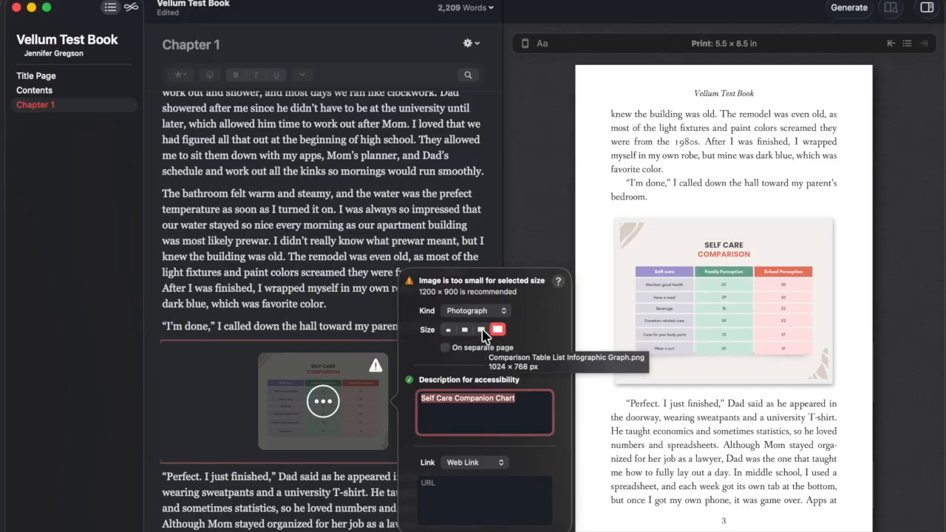
Step: Preview the chart and the page before it on Kindle Fire, and view the chart on the Apple Books iPad
left_click(524, 43)
left_click(500, 88)
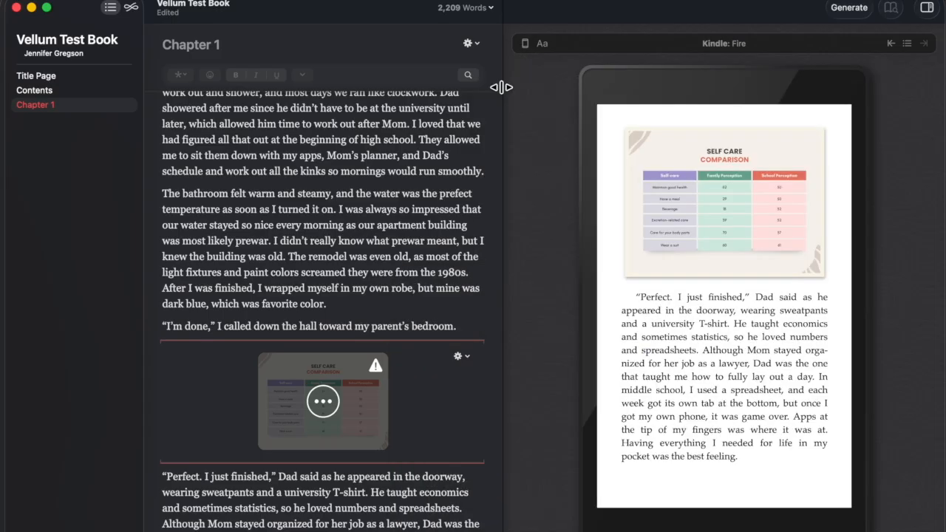
left_click(575, 306)
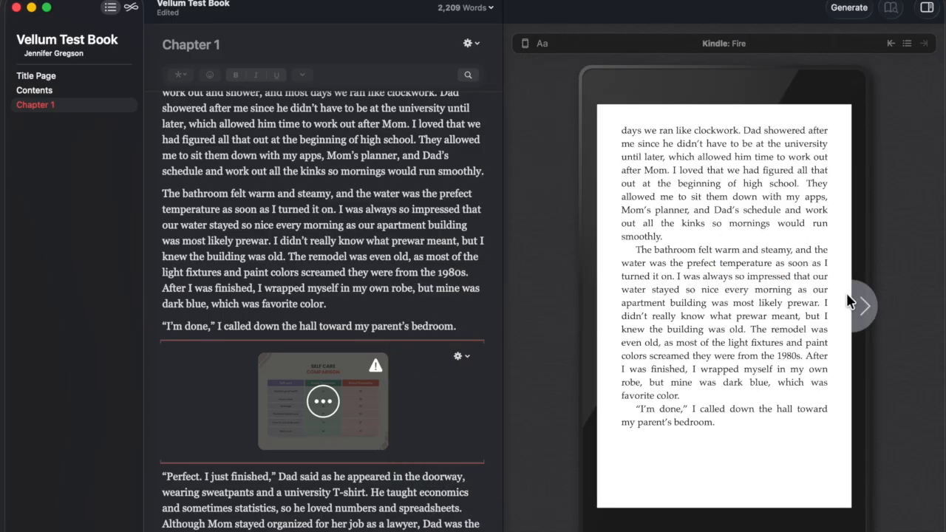
left_click(861, 303)
left_click(526, 43)
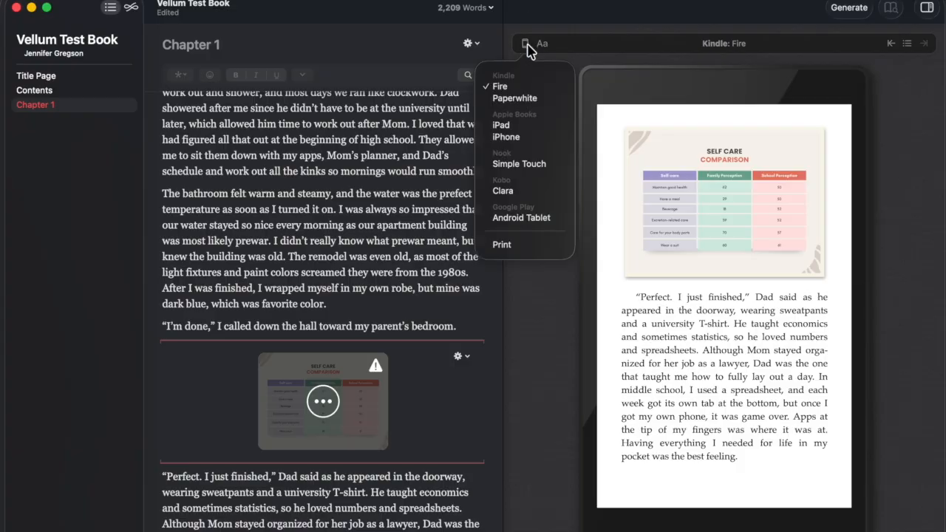
left_click(503, 125)
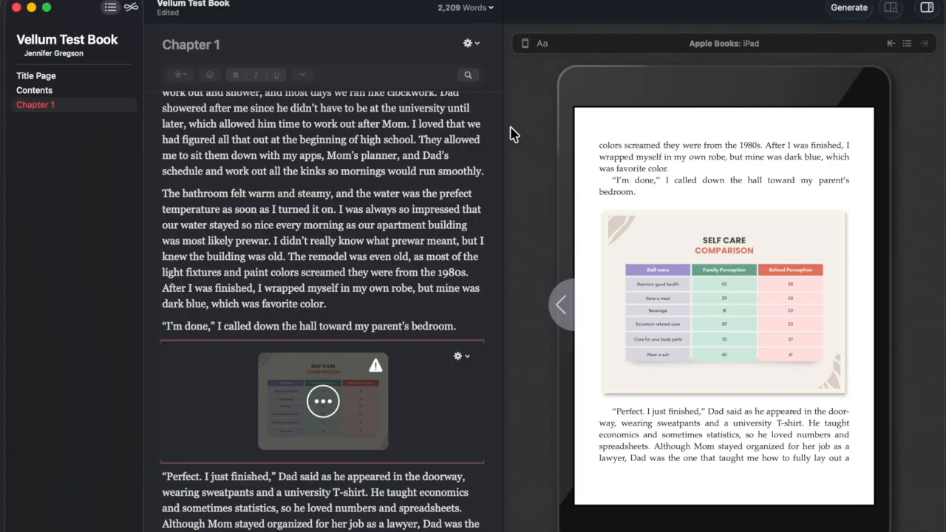
Step: Examine the chart and its preceding page on the Kobo Clara, and repeat the check on Kindle Fire
left_click(525, 43)
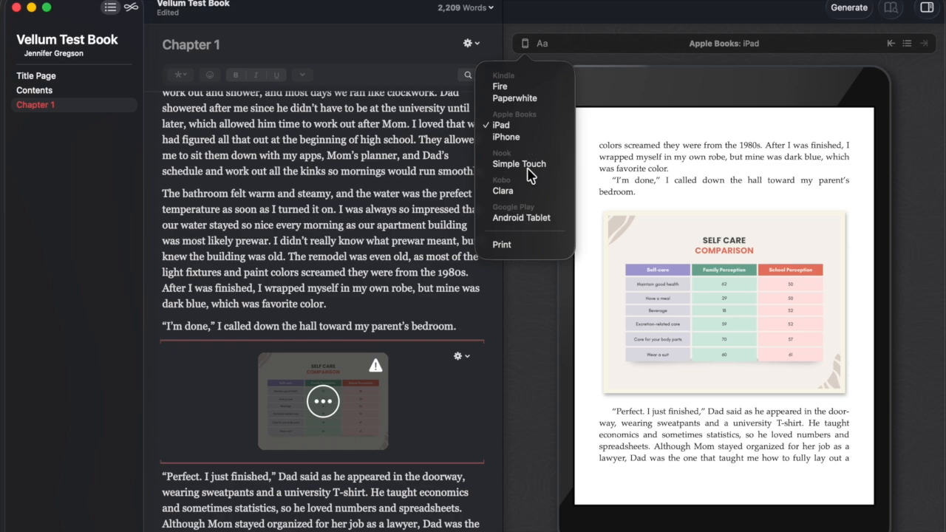
left_click(503, 190)
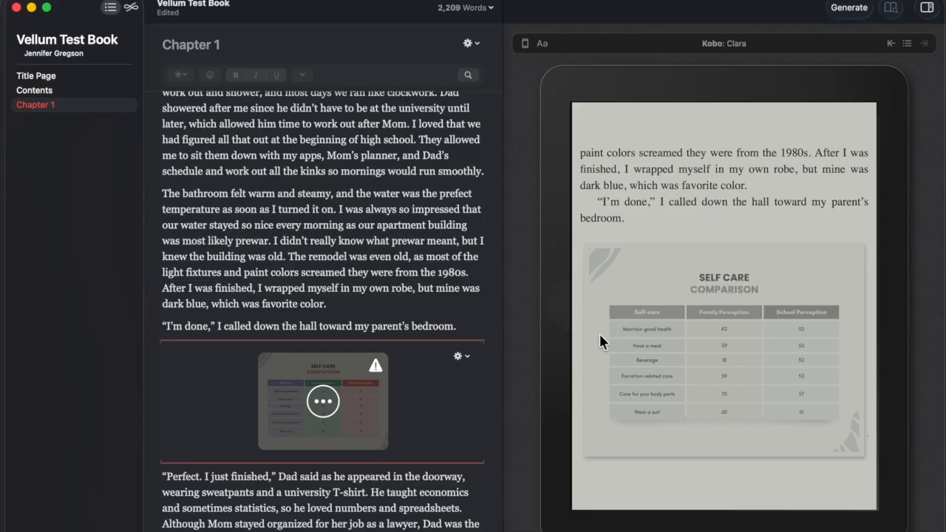
left_click(558, 309)
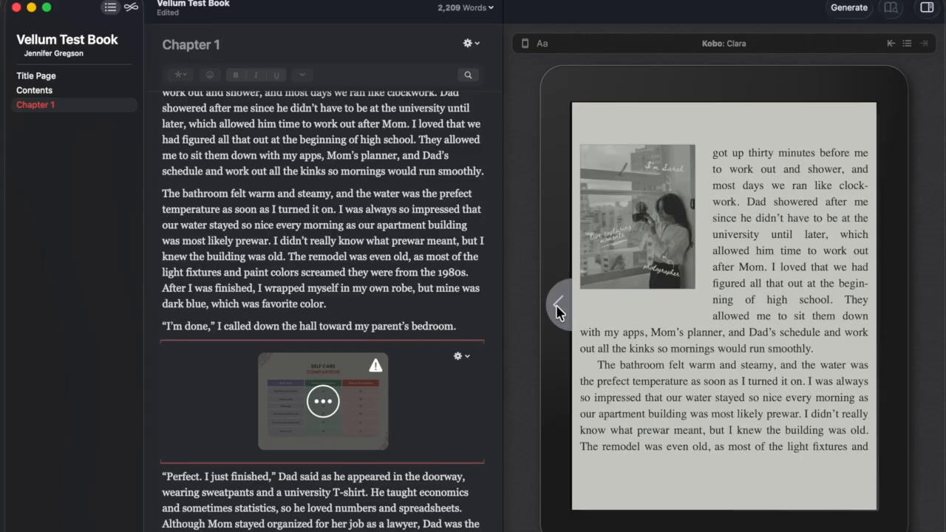
left_click(911, 310)
left_click(525, 43)
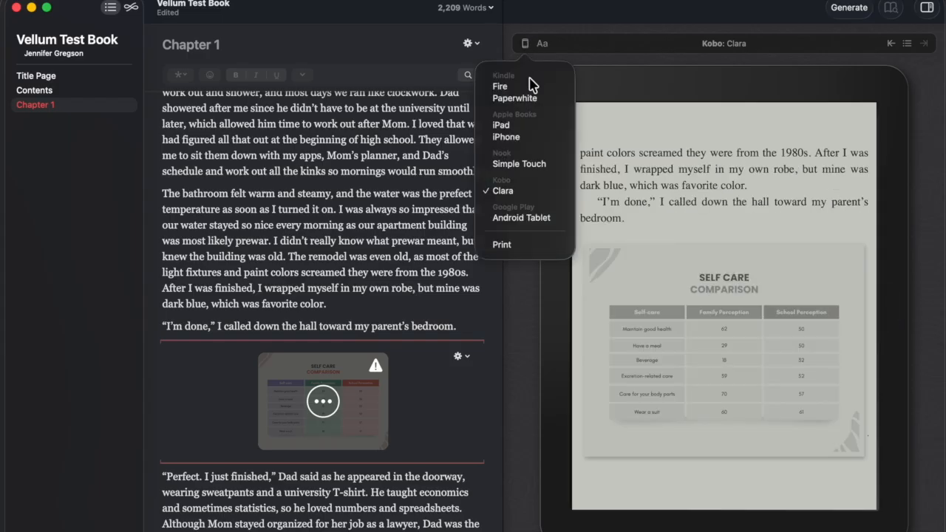
left_click(531, 83)
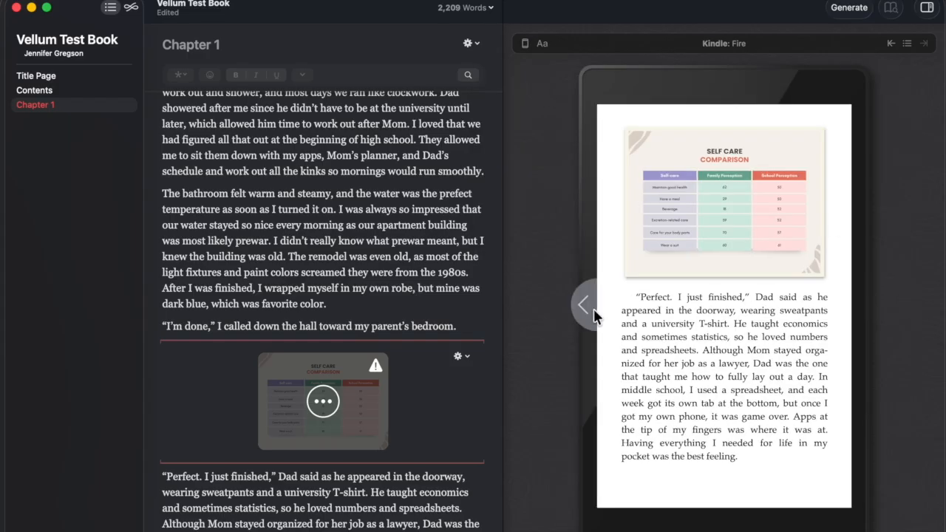
left_click(583, 312)
left_click(862, 309)
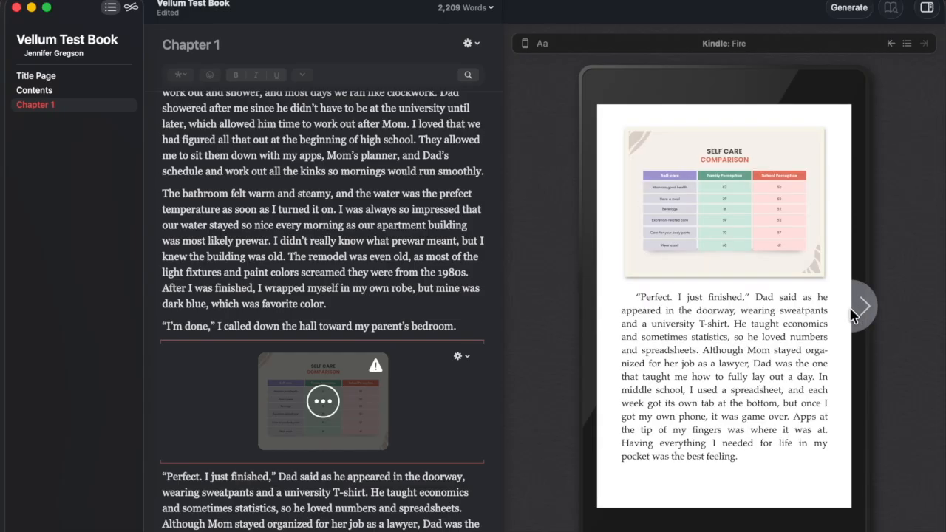
scroll(386, 394, "down", 5)
left_click(317, 356)
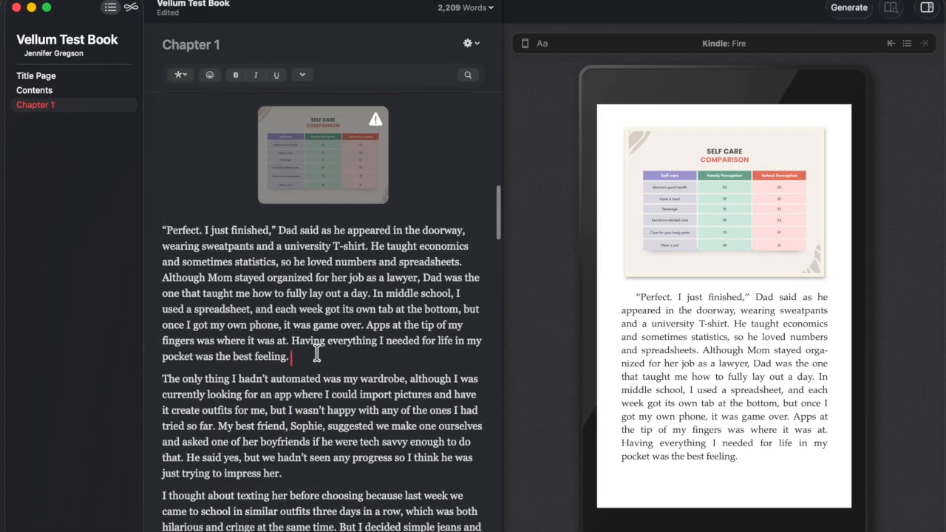
key("Return")
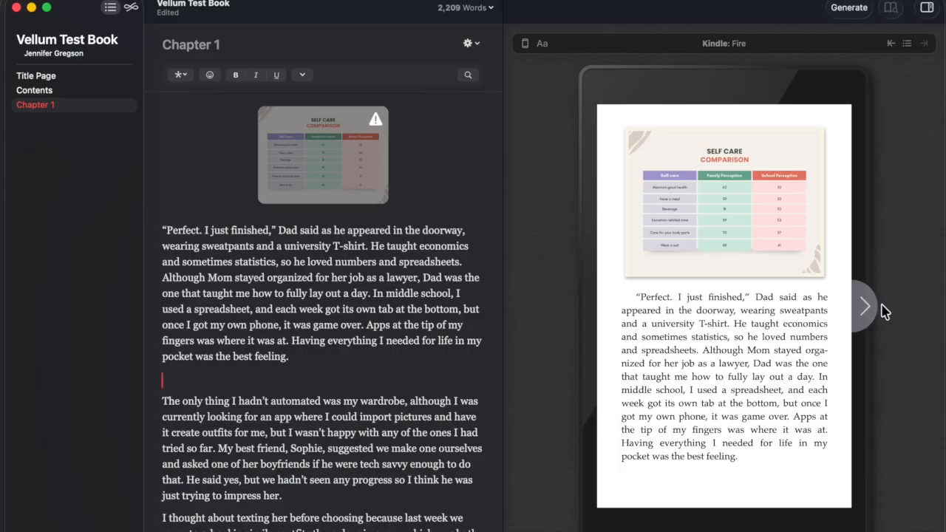
left_click(864, 310)
key("BackSpace")
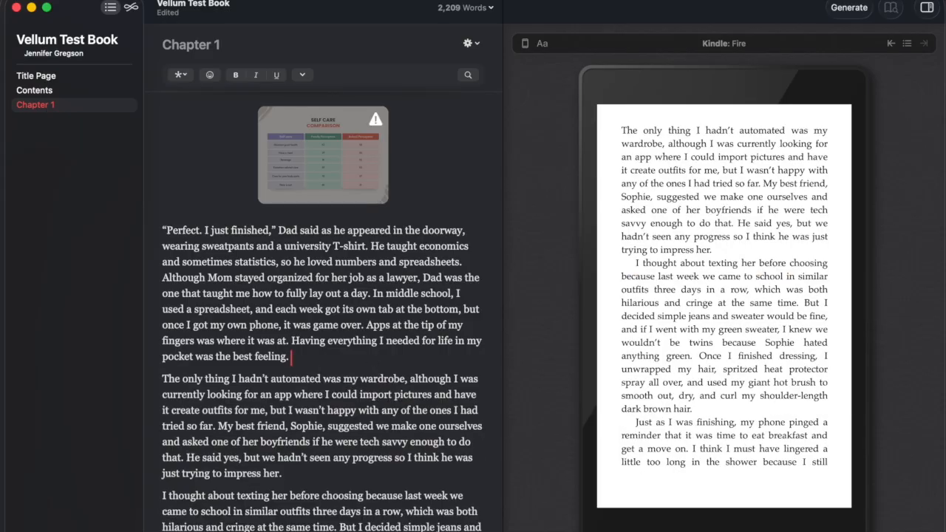
Step: Insert the Heart Line copy.png image below the paragraph ending "just trying to impress her."
left_click(339, 477)
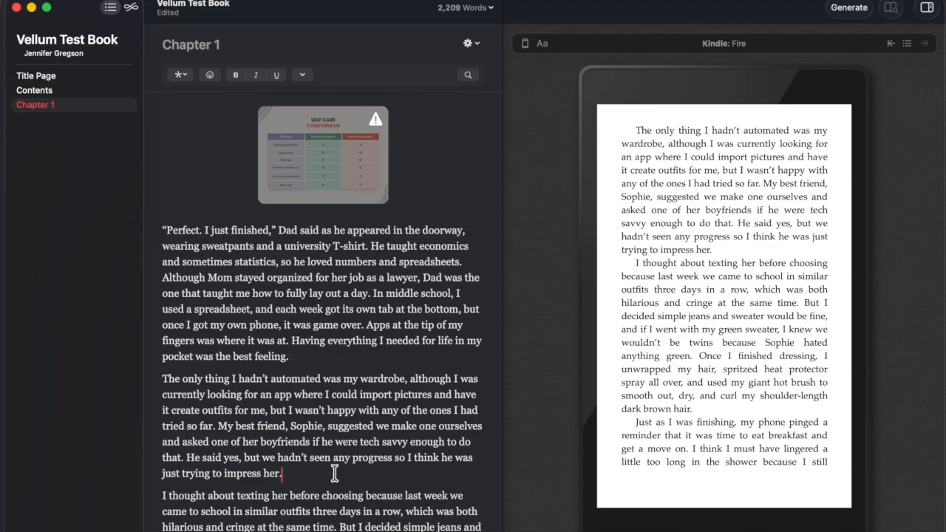
key("Return")
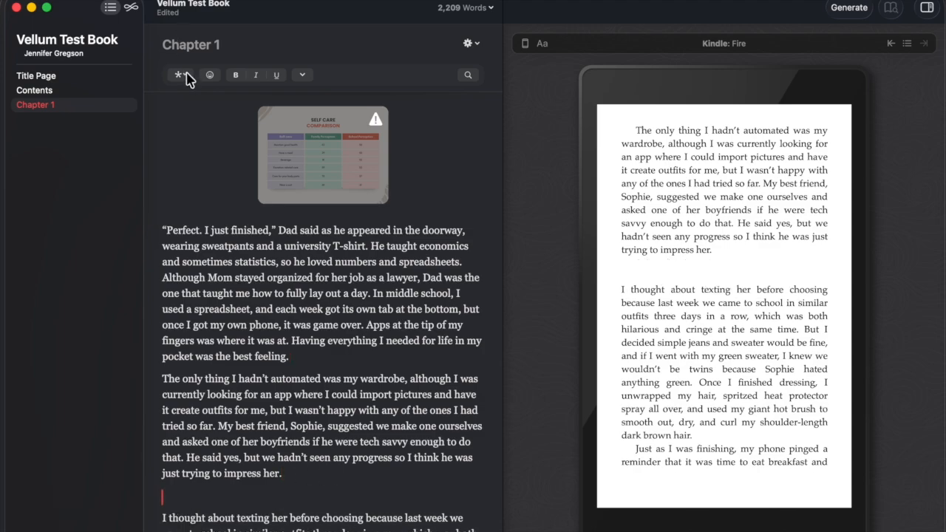
left_click(186, 74)
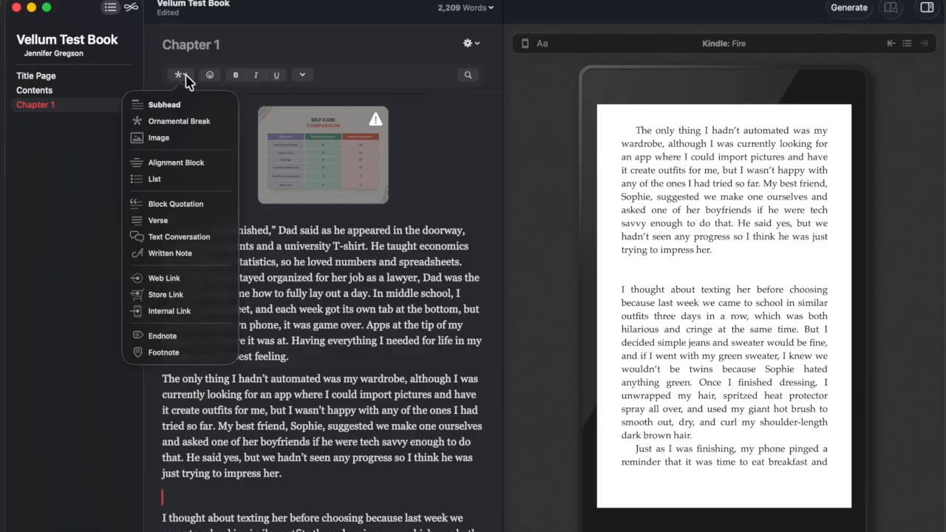
left_click(164, 142)
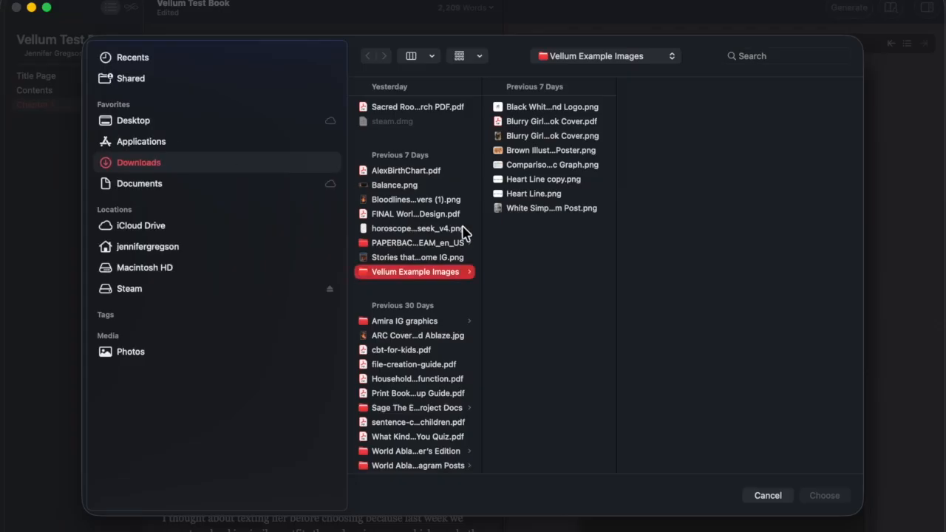
left_click(568, 180)
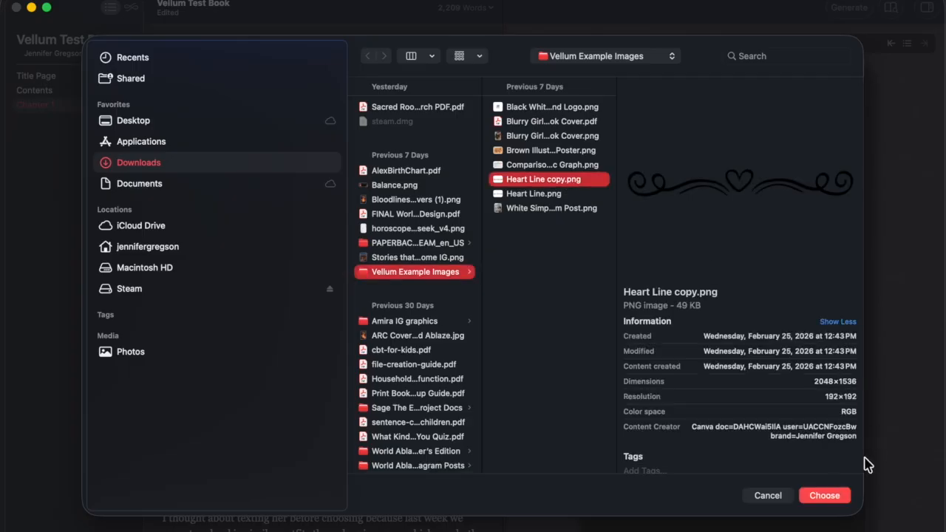
left_click(832, 497)
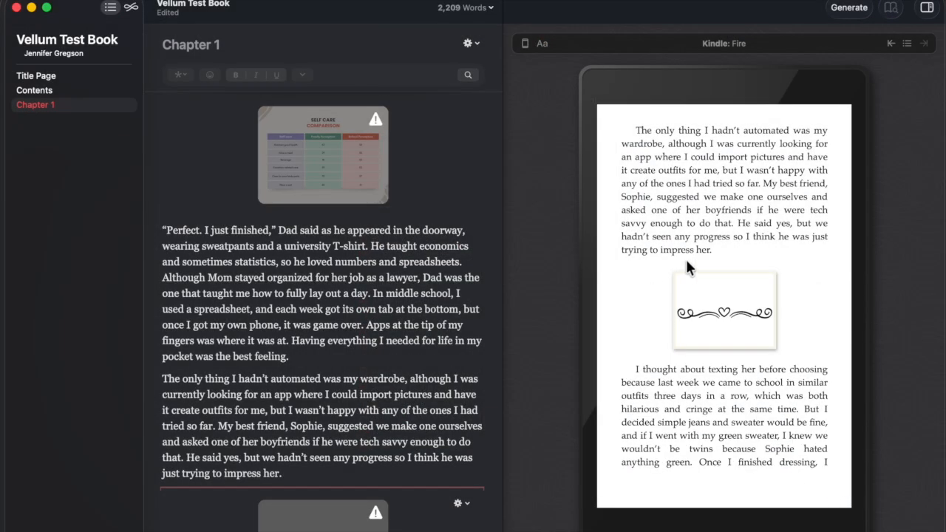
Step: Try the Figure kind on the heart line image, and set it to Portrait at the smallest size
scroll(333, 355, "down", 4)
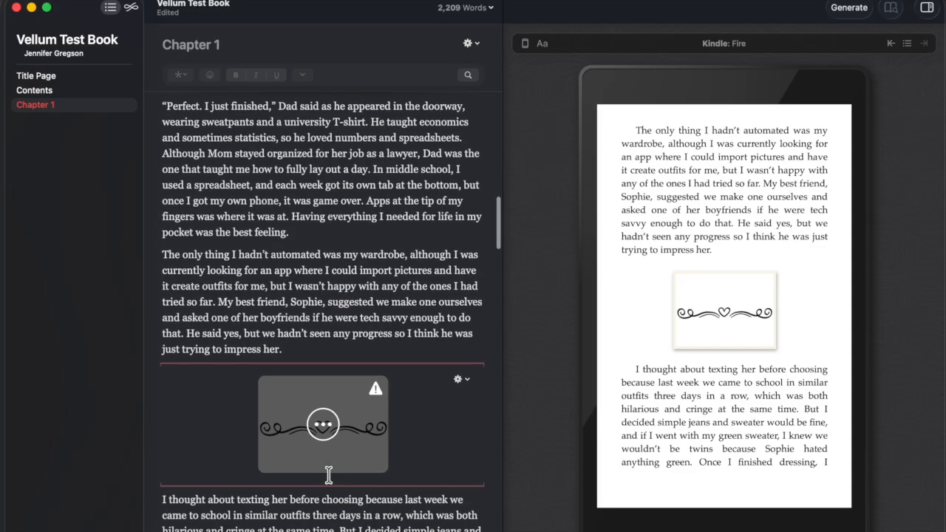
left_click(323, 422)
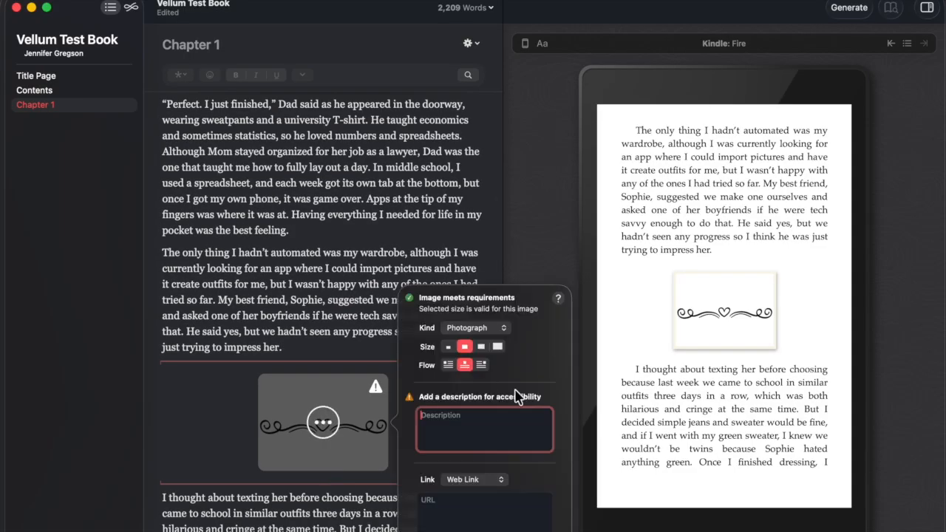
left_click(472, 329)
left_click(457, 343)
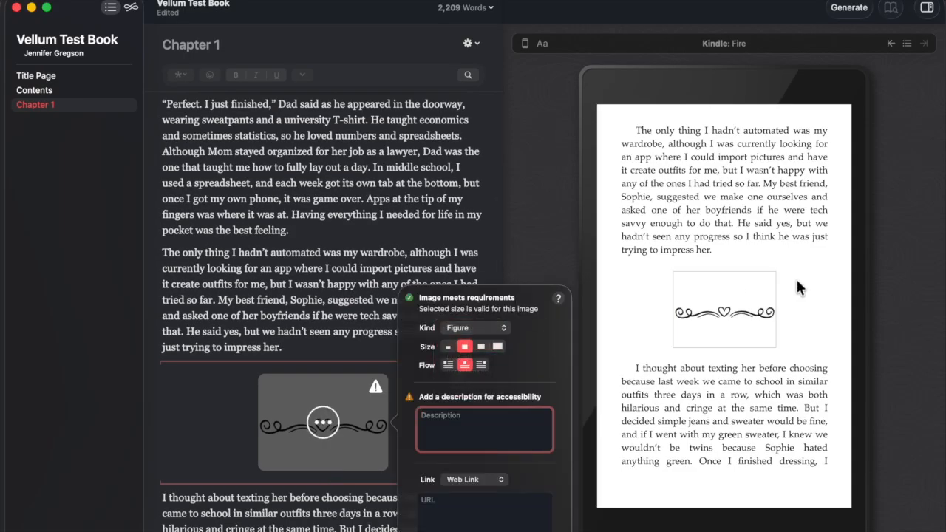
left_click(464, 327)
left_click(465, 345)
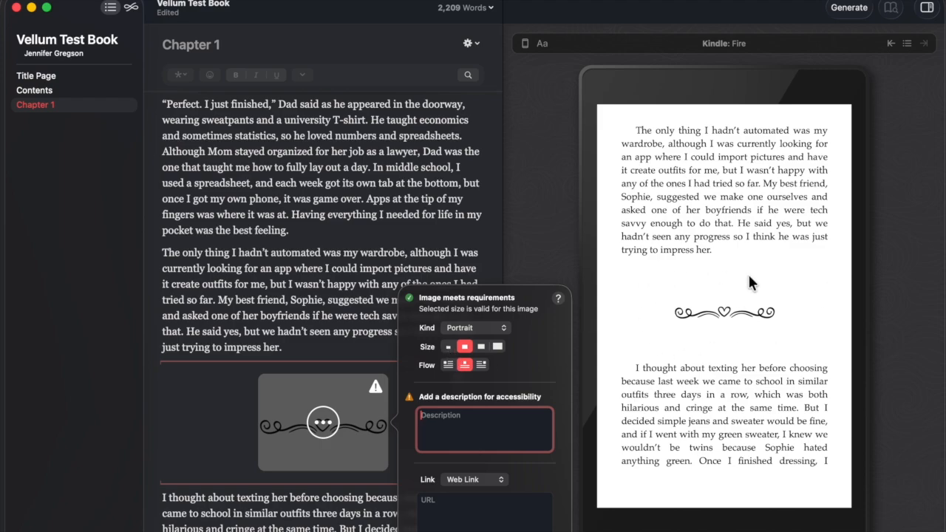
left_click(448, 346)
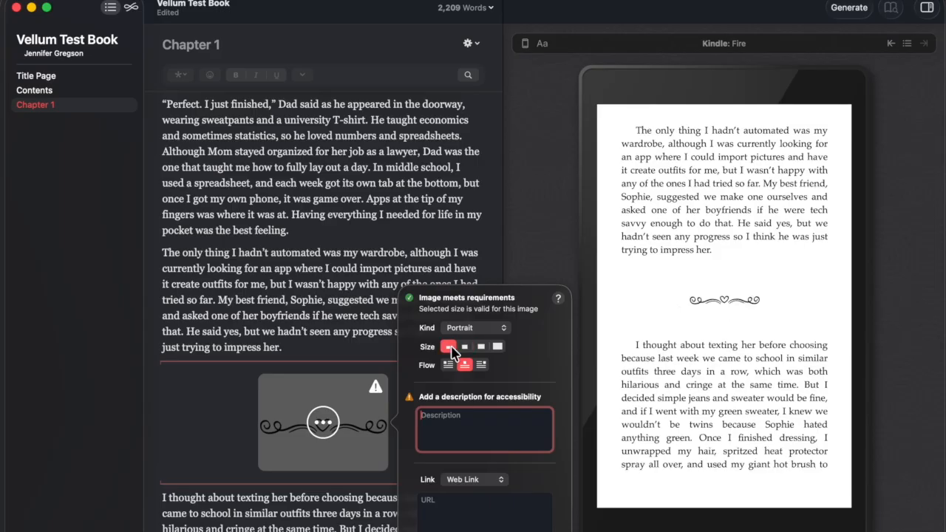
Step: Delete the heart line image and leave an empty line below the paragraph ending "just trying to impress her."
left_click(449, 365)
left_click(466, 365)
left_click(336, 361)
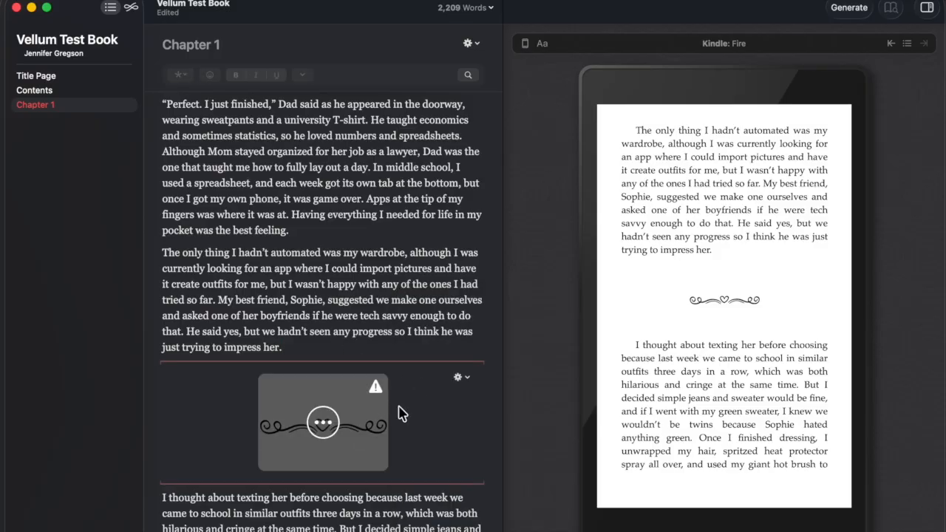
key("BackSpace")
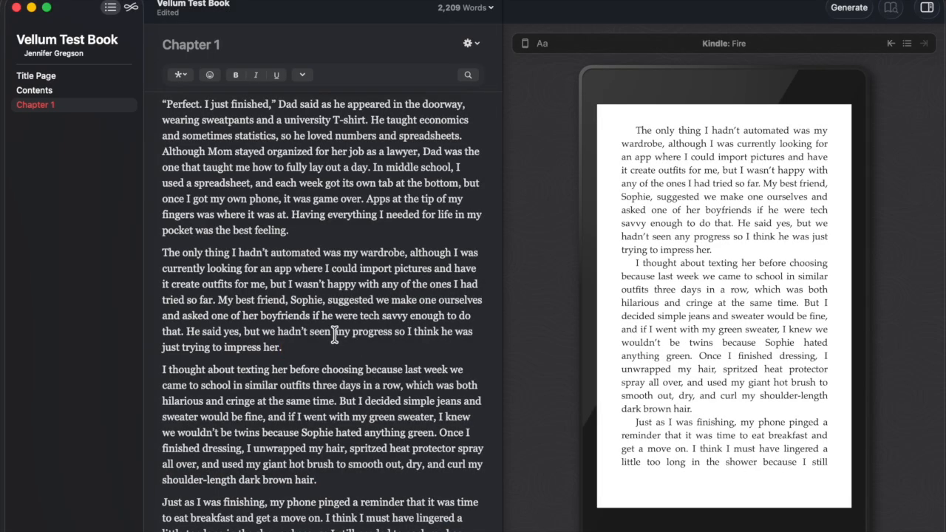
key("Return")
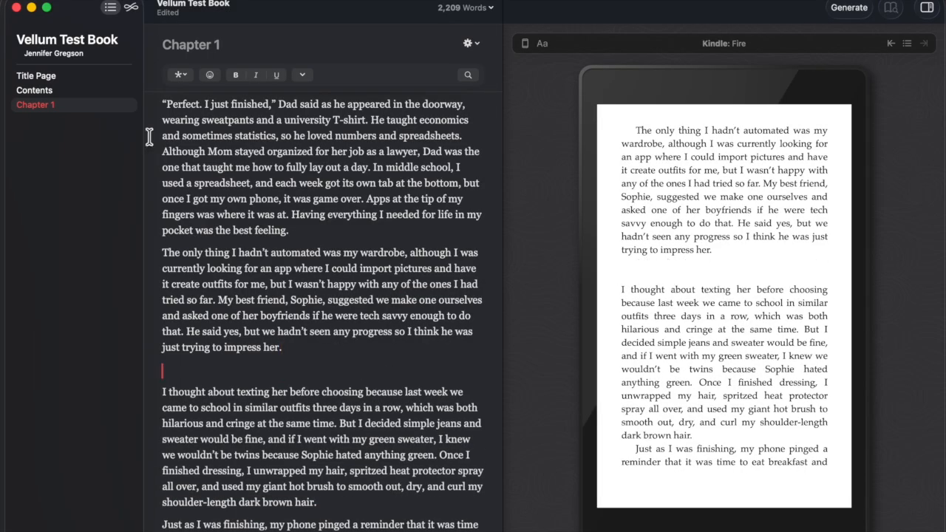
left_click(130, 7)
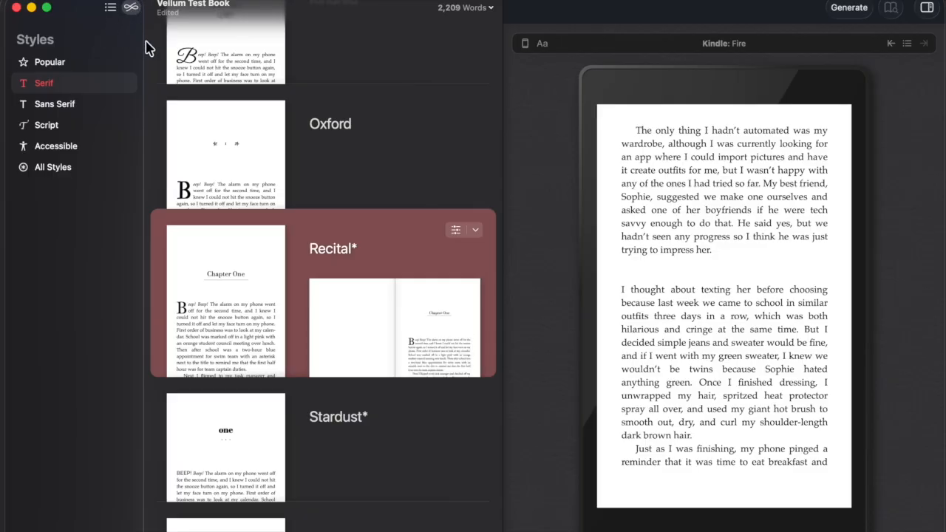
left_click(455, 230)
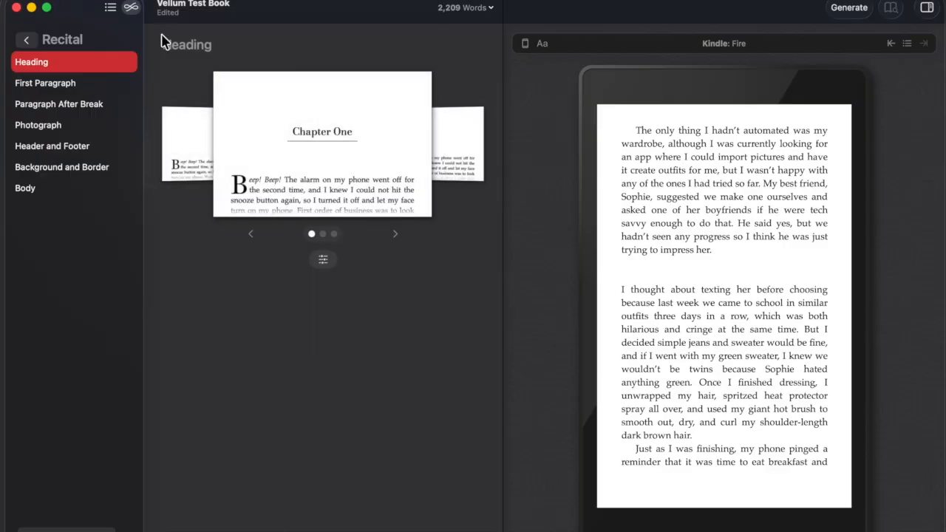
left_click(111, 9)
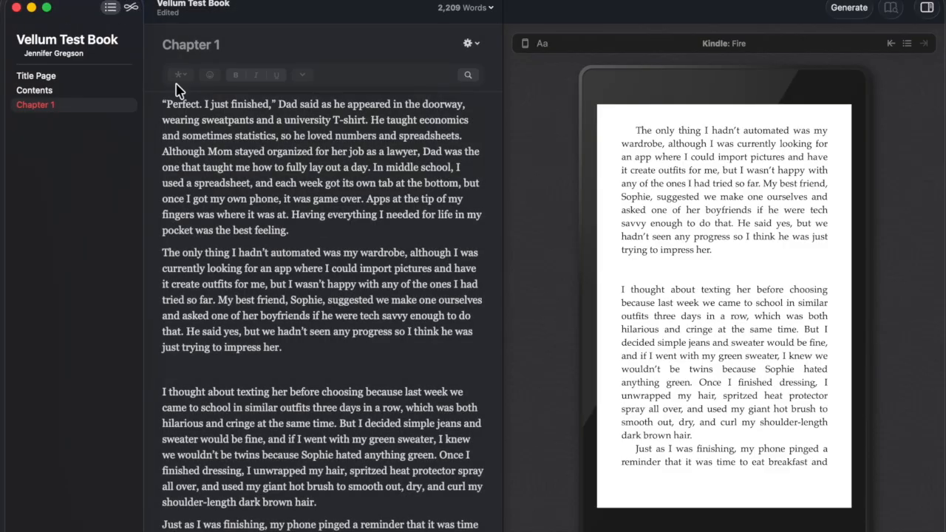
Step: Insert an ornamental break on the empty line below "just trying to impress her." and check it in the Kindle Fire preview
left_click(183, 370)
left_click(180, 74)
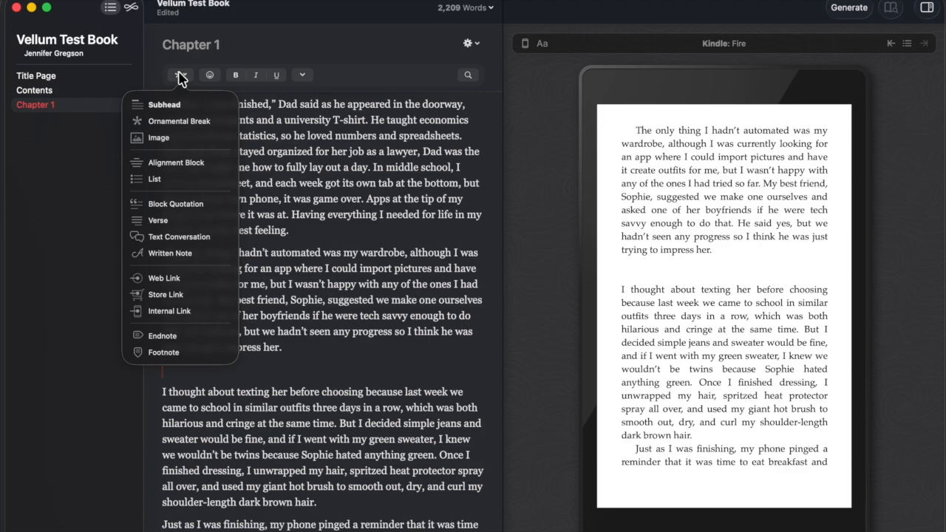
left_click(183, 122)
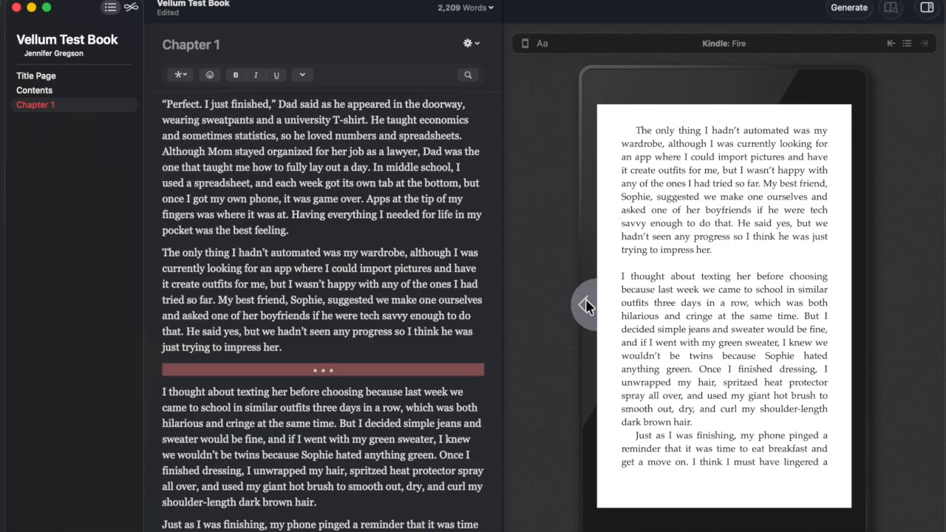
left_click(585, 299)
left_click(877, 307)
left_click(873, 307)
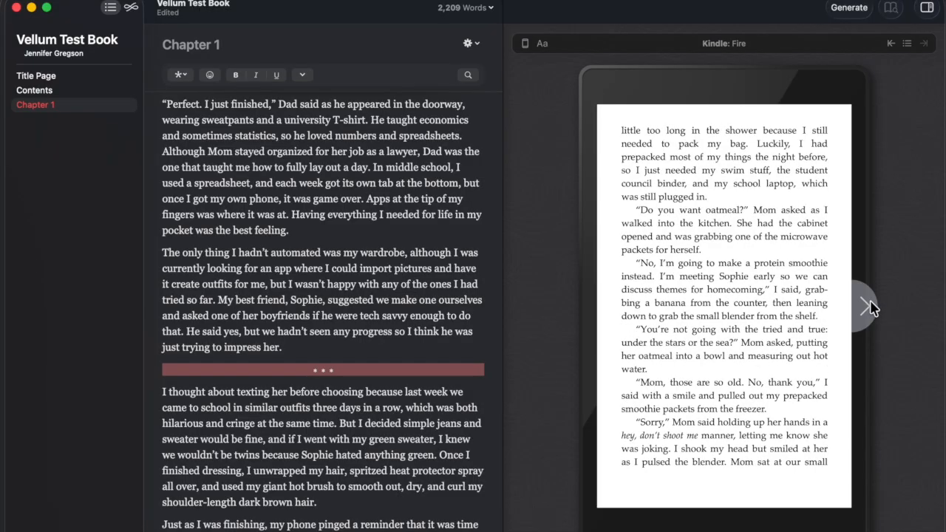
left_click(866, 307)
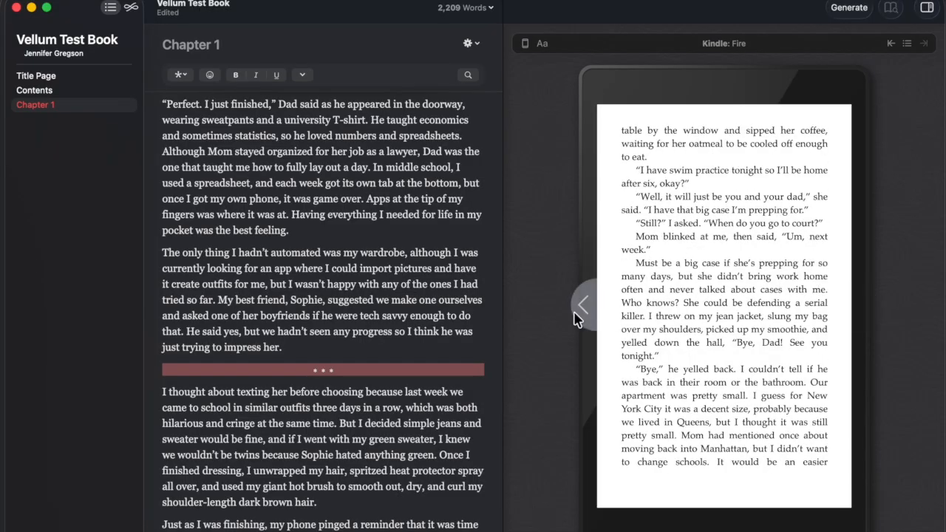
left_click(580, 312)
left_click(580, 312)
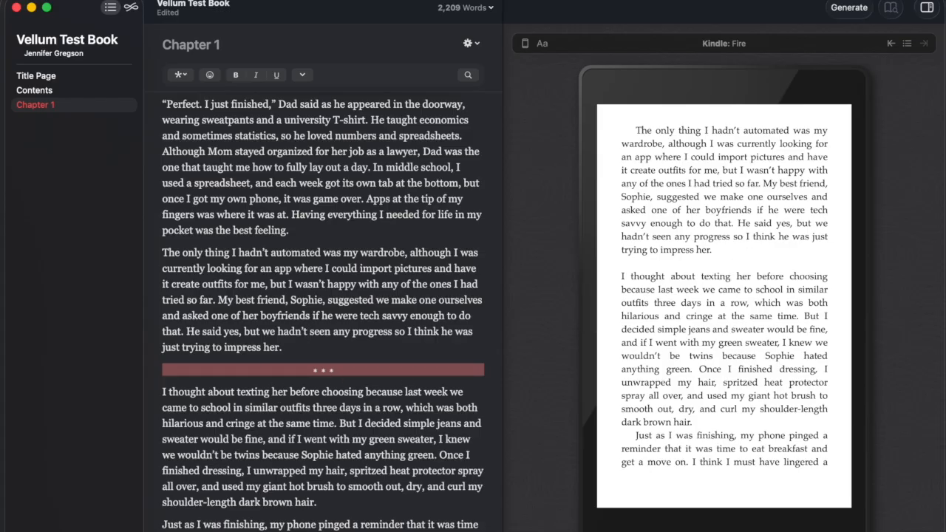
Step: Set Heart Line copy.png as the custom ornament image for the Recital style's ornamental break
left_click(131, 7)
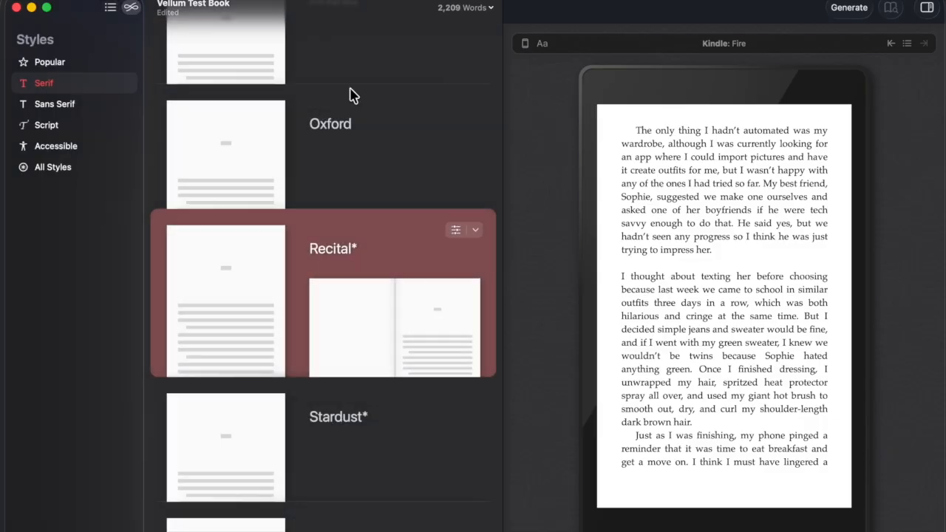
left_click(455, 230)
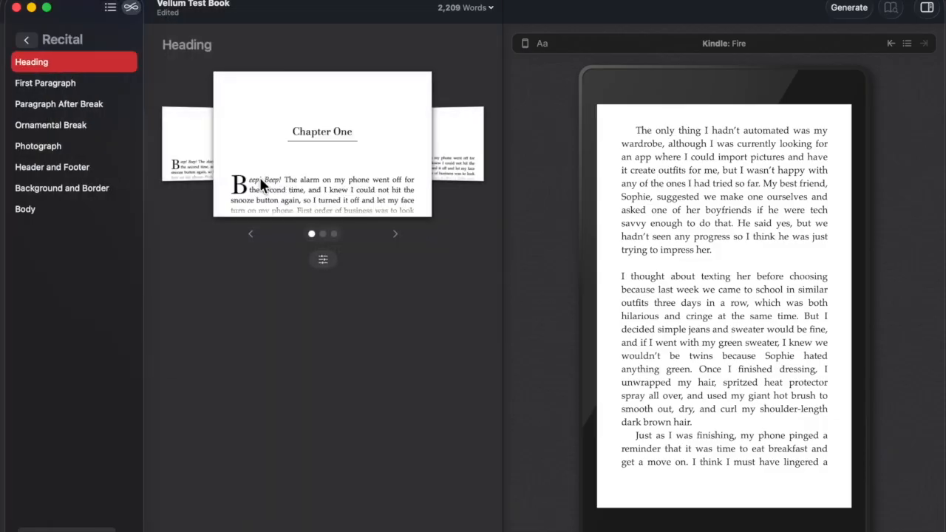
left_click(47, 130)
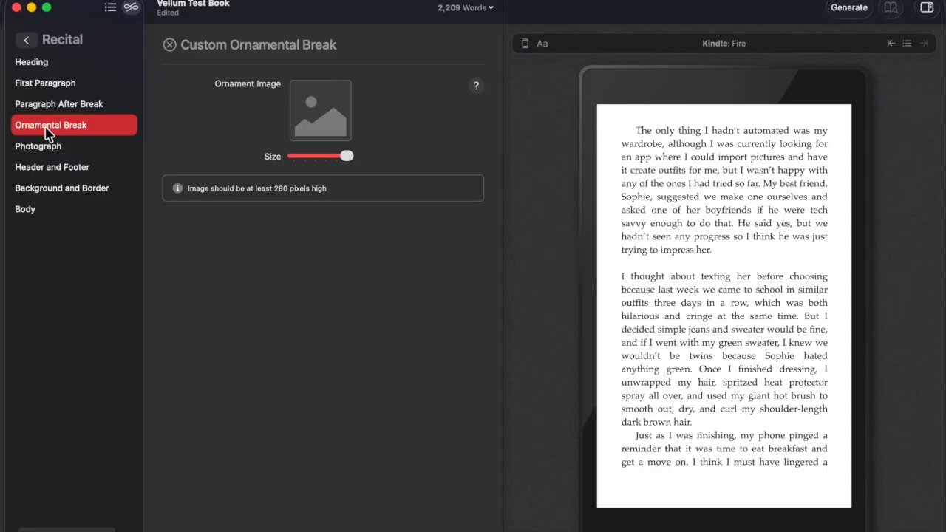
left_click(316, 111)
left_click(554, 181)
left_click(826, 495)
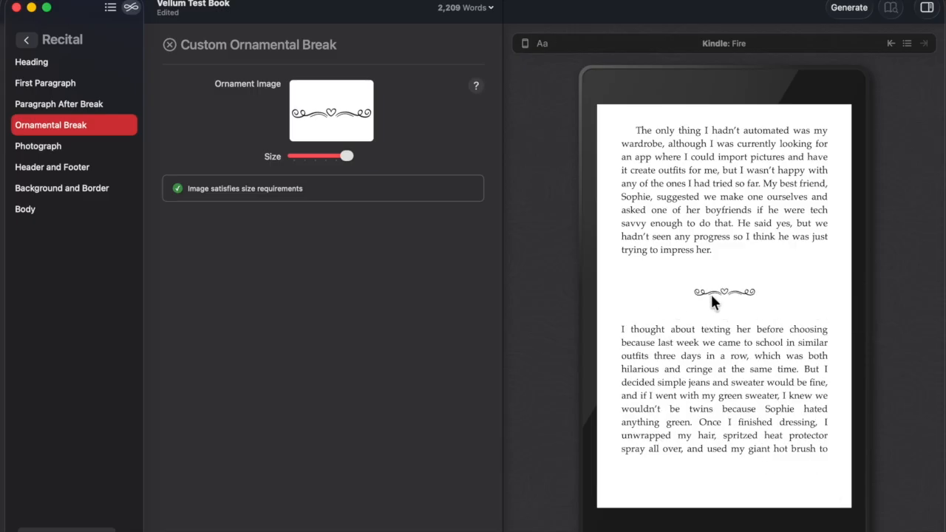
mouse_move(348, 155)
left_mouse_down()
mouse_move(333, 162)
mouse_move(353, 158)
left_mouse_up()
Step: Add a second ornamental break in Chapter 1 below the paragraph ending "packets for herself."
left_click(109, 8)
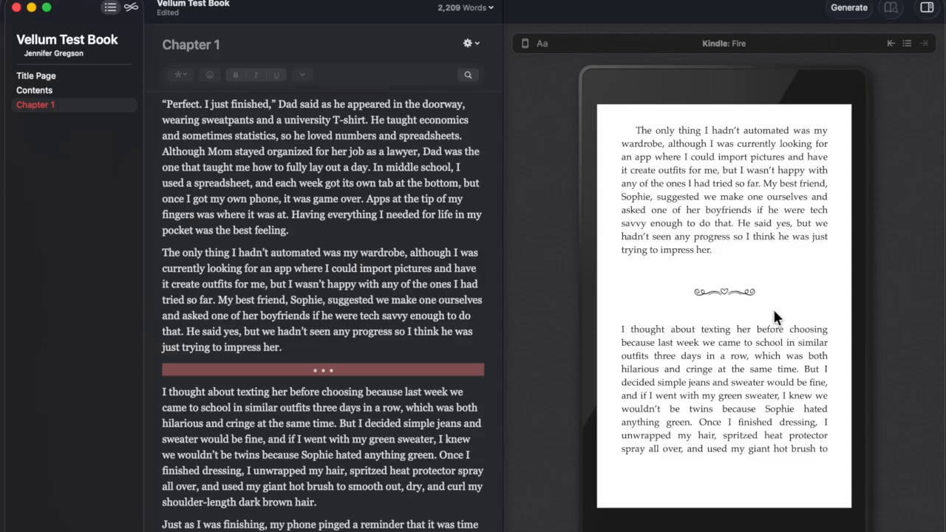
scroll(405, 384, "down", 10)
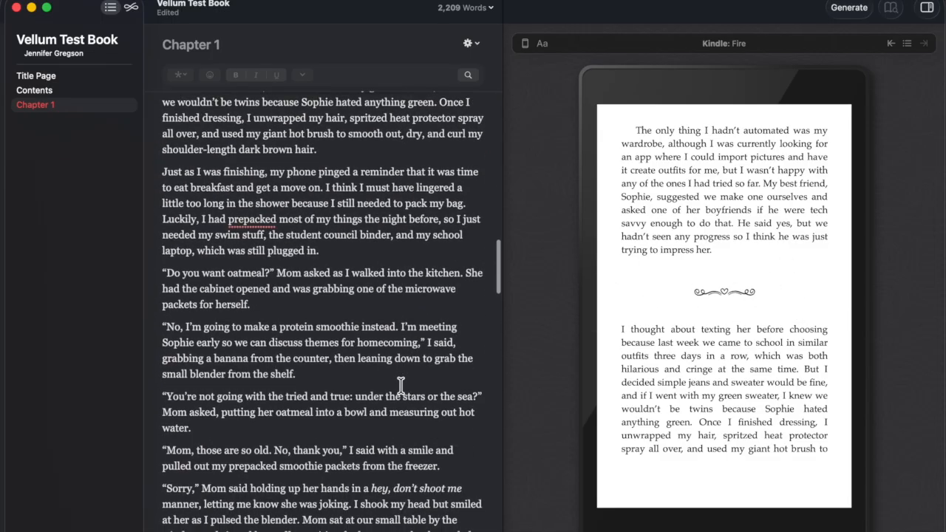
left_click(321, 303)
key("Return")
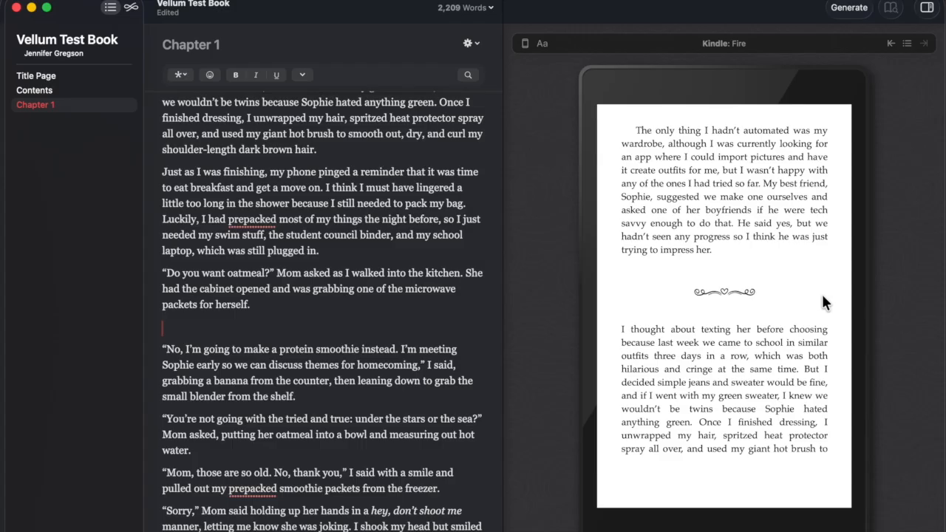
left_click(864, 303)
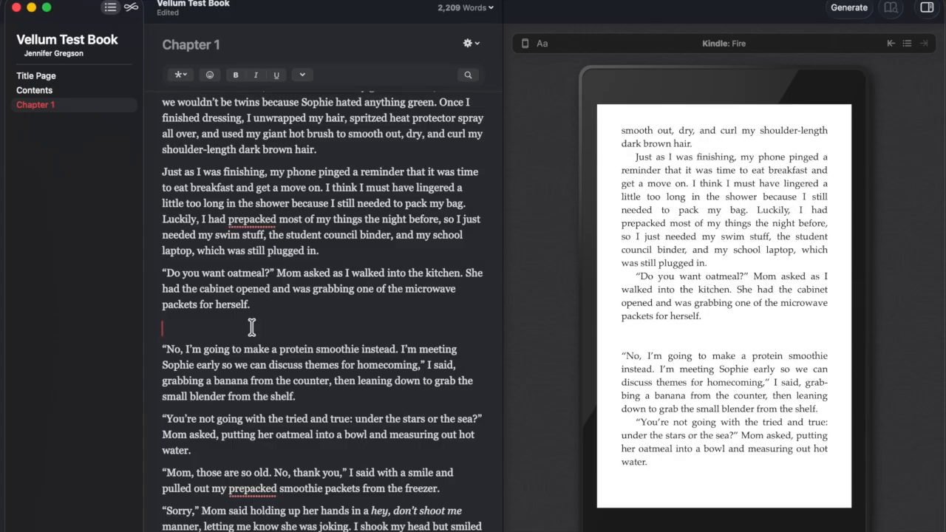
left_click(181, 74)
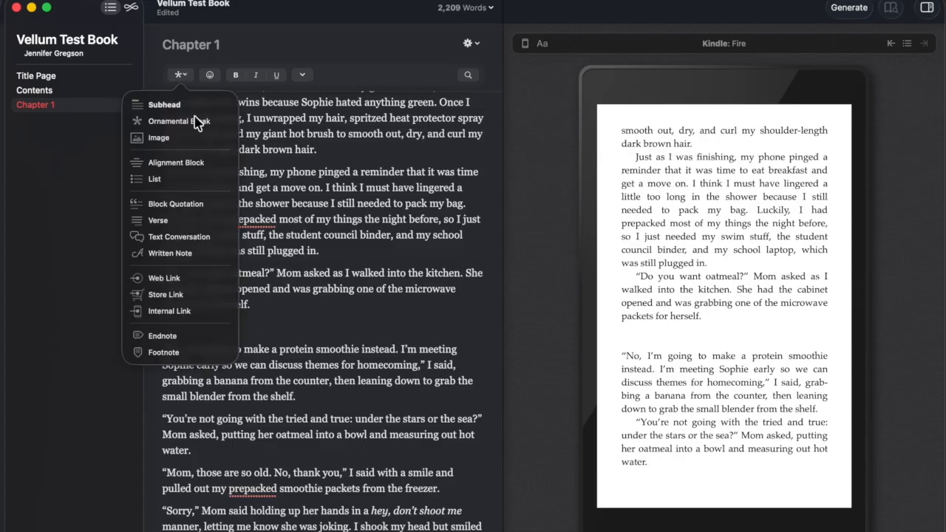
left_click(196, 122)
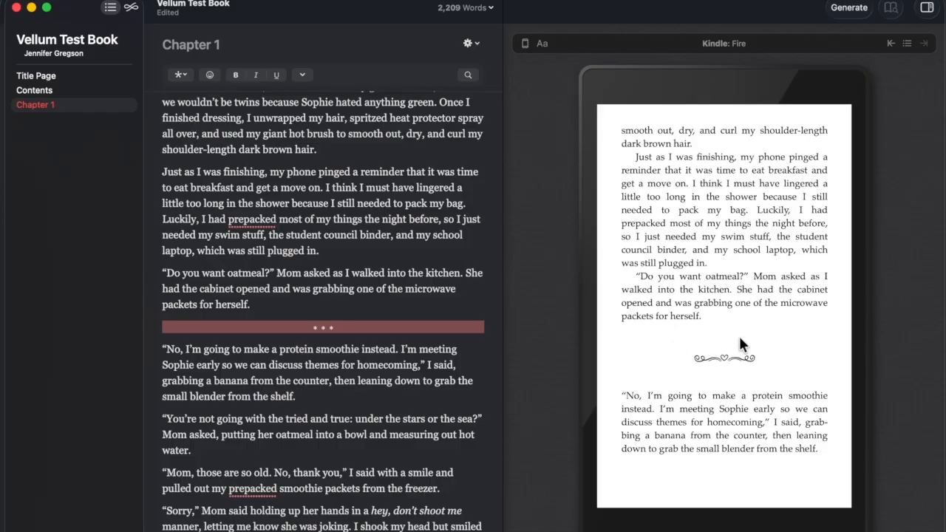
left_click(256, 359)
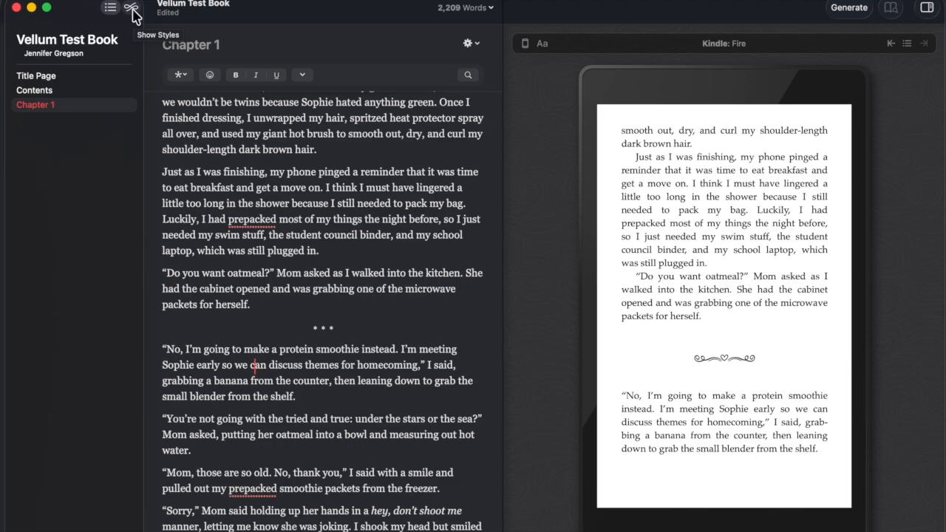
Step: Add a Full Page Image element to the book
left_click(43, 78)
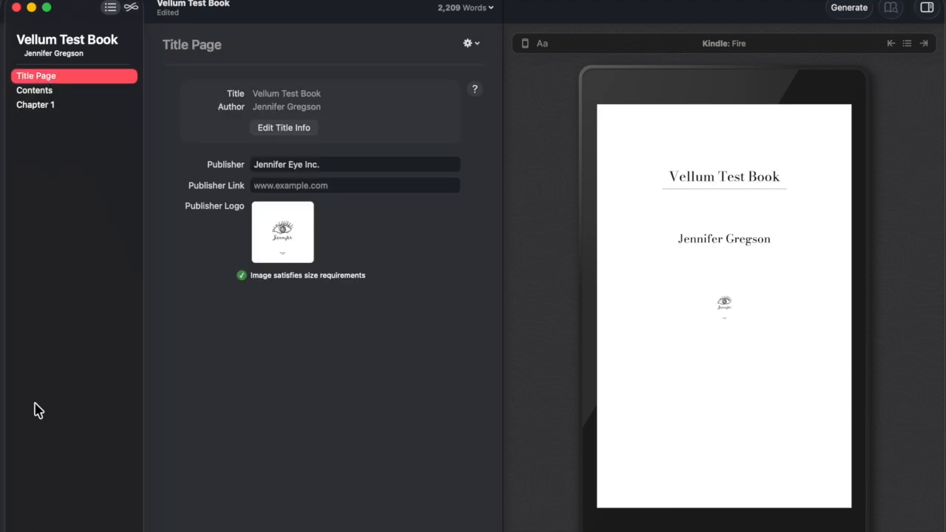
left_click(33, 530)
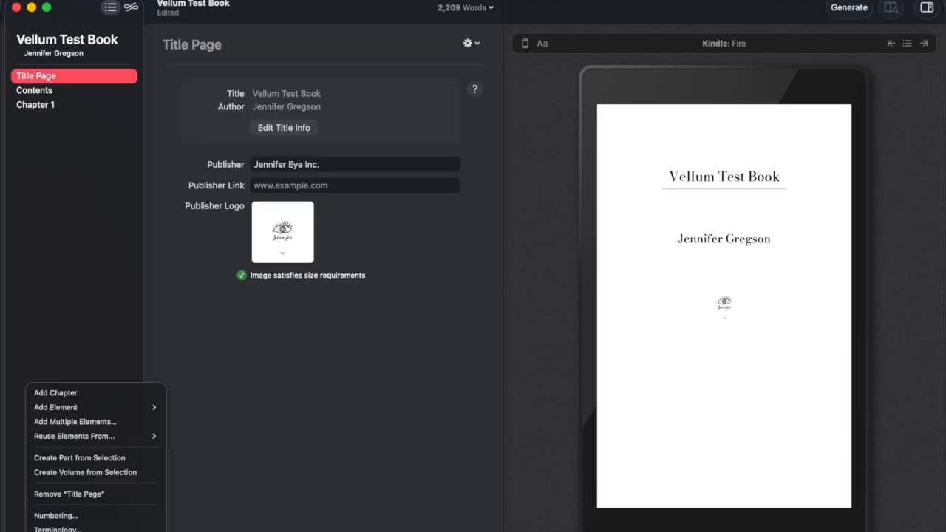
key("Escape")
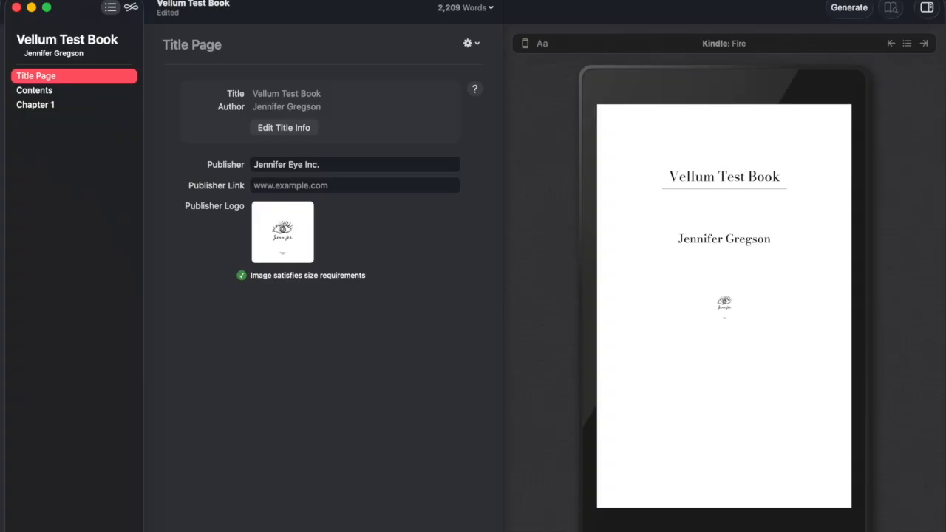
left_click(32, 530)
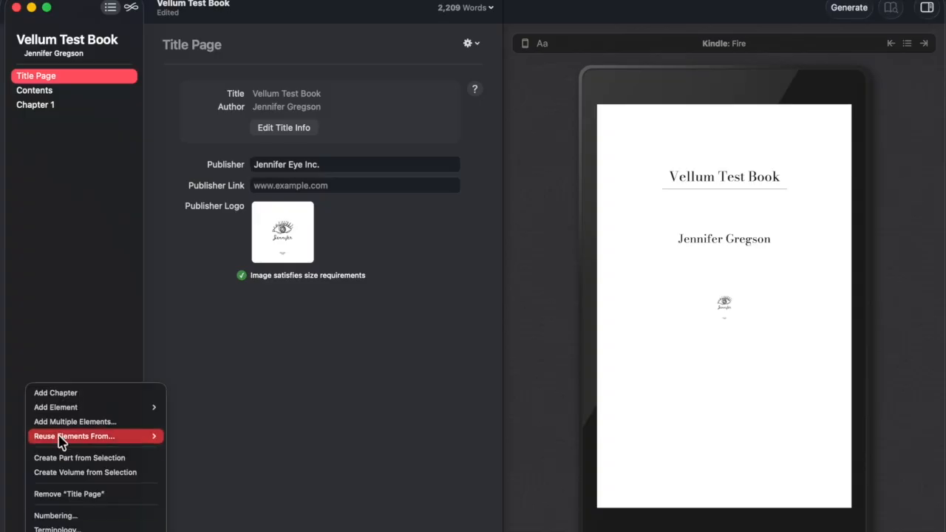
mouse_move(62, 416)
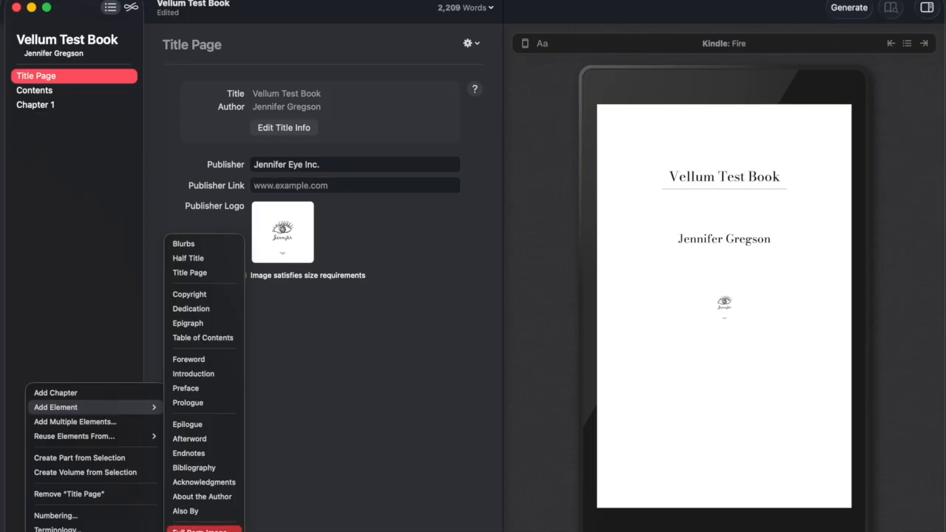
left_click(199, 530)
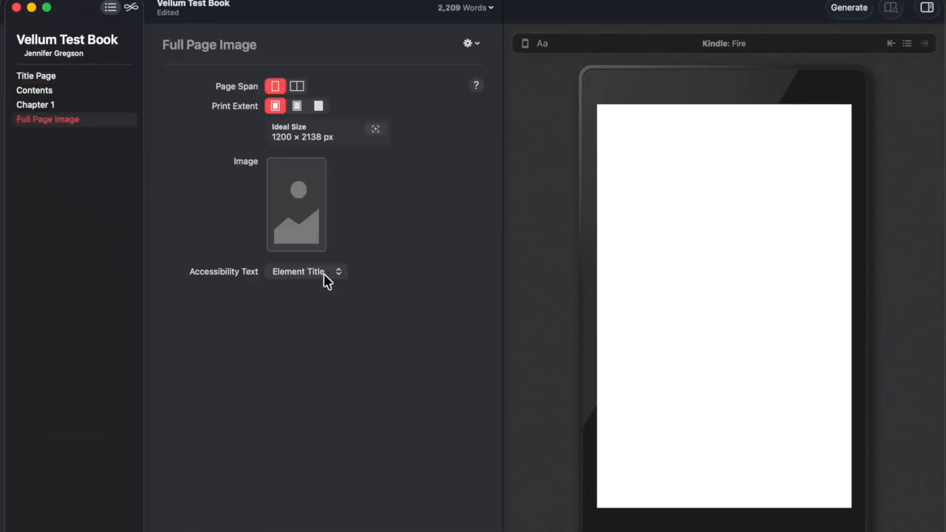
Step: Load Brown Illustrated Pirate Treasure Map Poster.png as the full page image
left_click(296, 207)
left_click(539, 151)
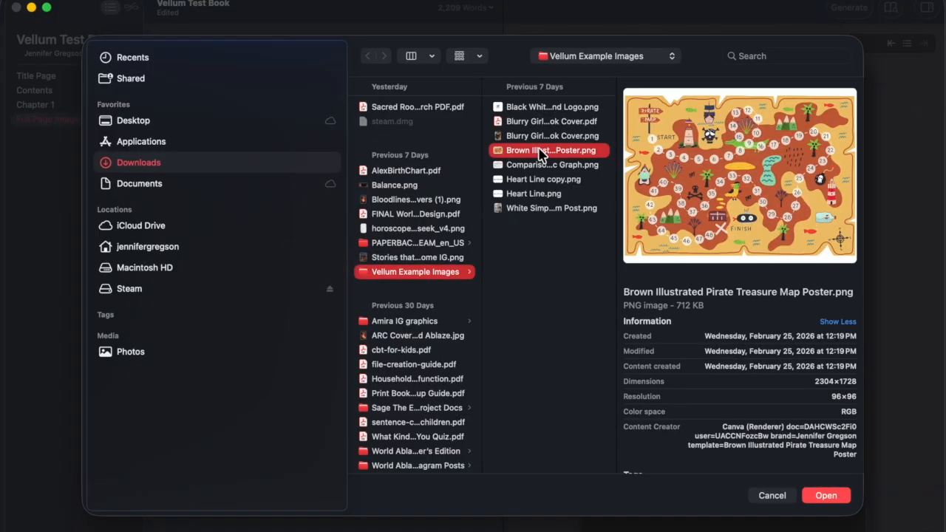
left_click(825, 495)
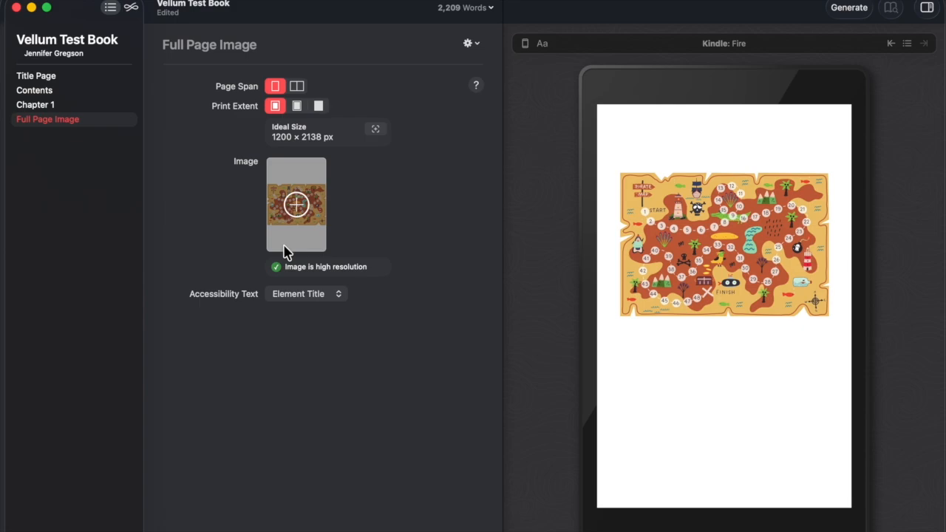
Step: Set the full page image to span two pages and view both halves of the map in the Print preview
left_click(296, 87)
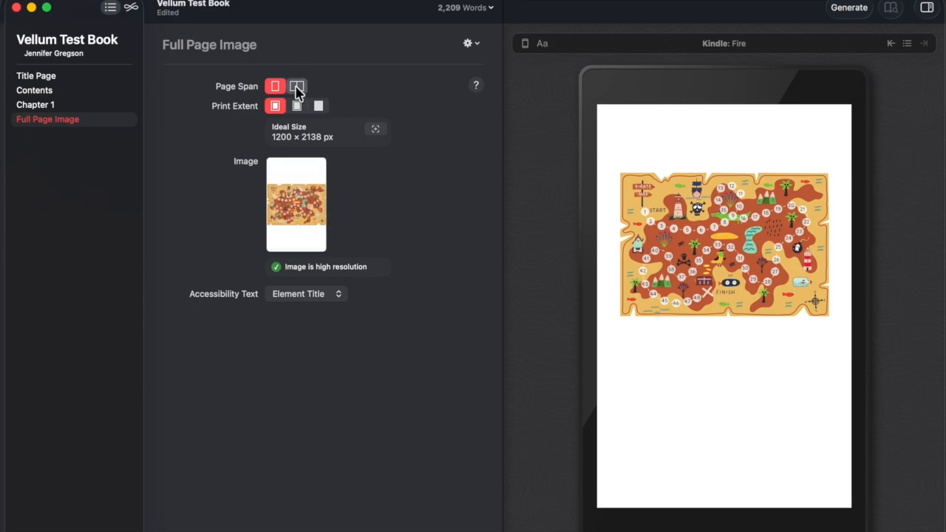
left_click(525, 44)
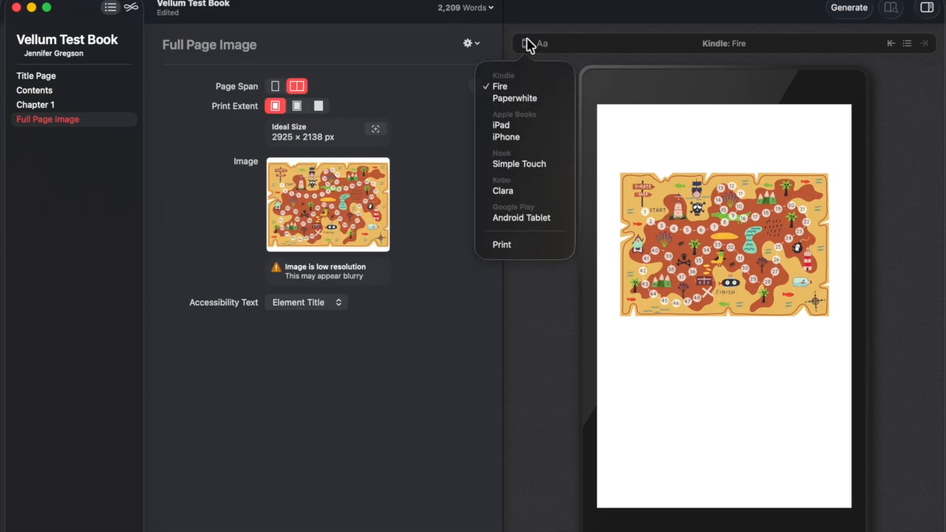
left_click(501, 246)
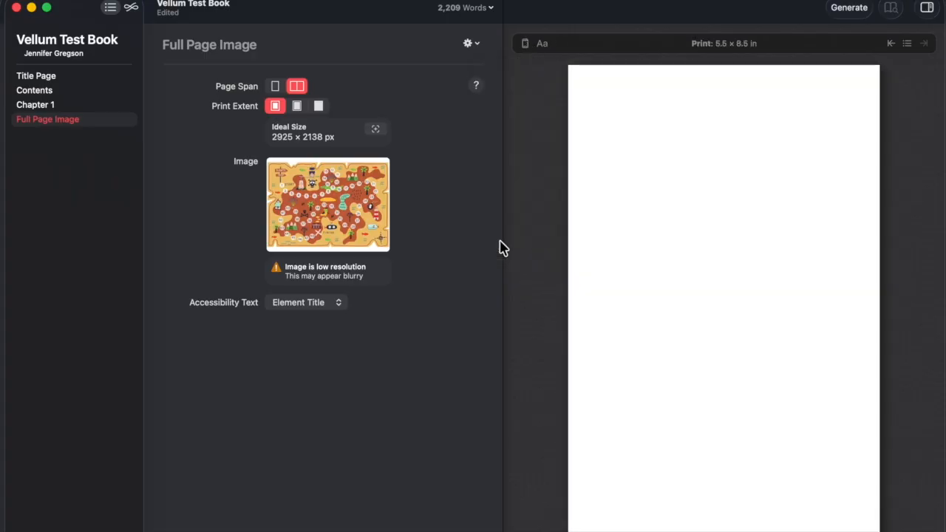
mouse_move(559, 278)
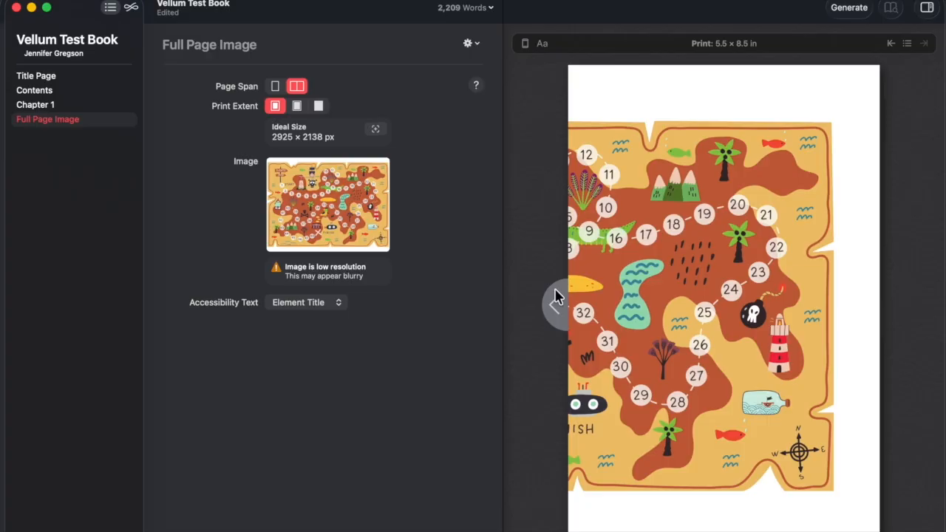
left_click(555, 308)
mouse_move(916, 283)
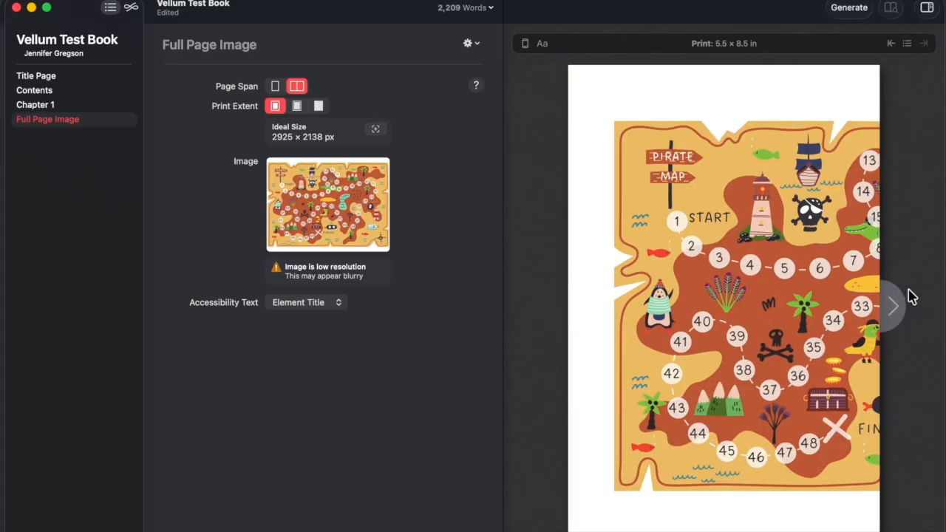
Step: Compare the full-bleed extent on the two-page map, set Print Extent to the middle option, and check both halves in the preview
left_click(893, 308)
left_click(556, 307)
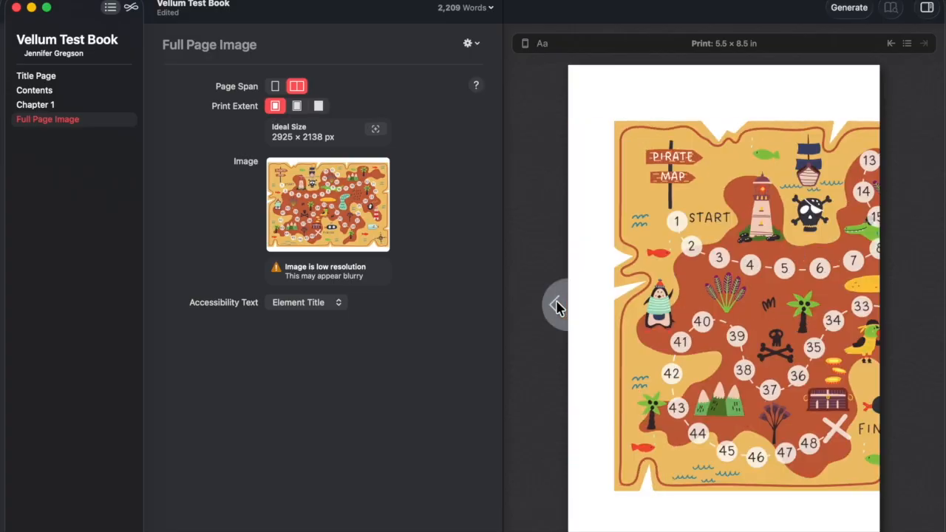
mouse_move(371, 196)
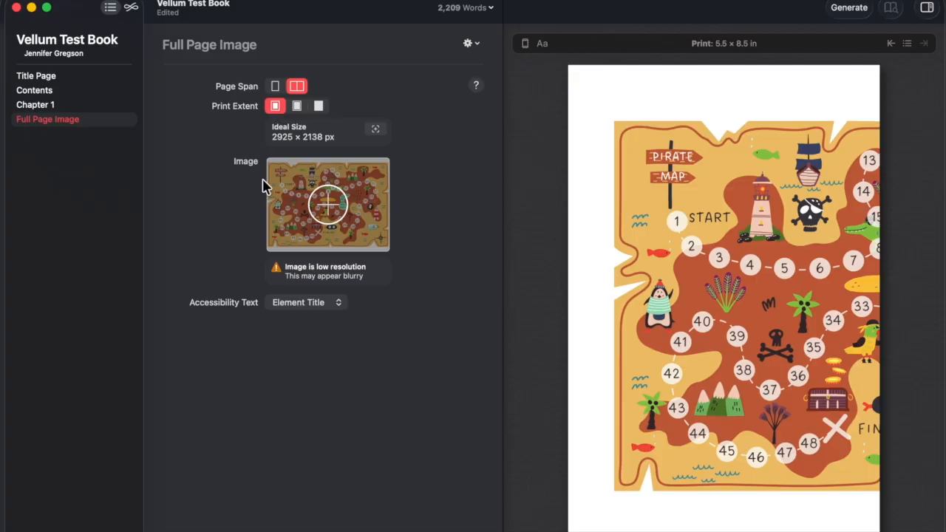
left_click(297, 107)
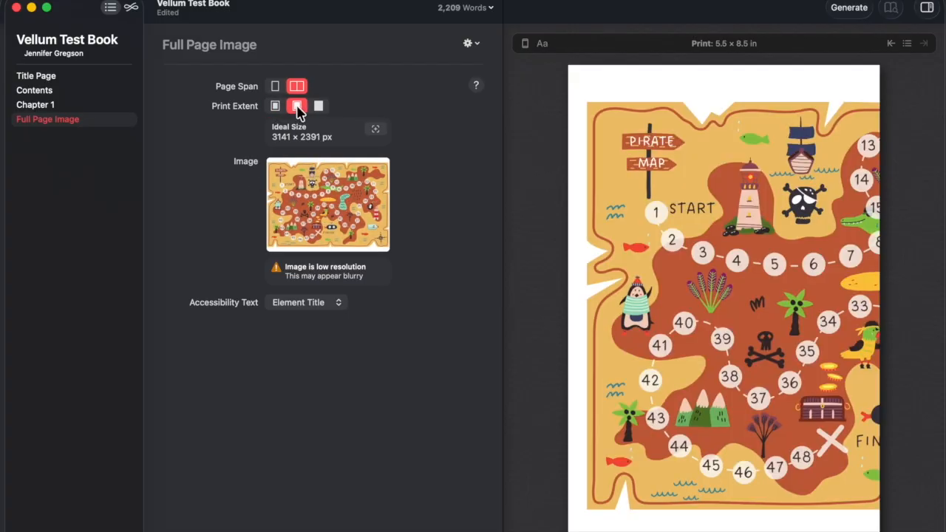
left_click(318, 106)
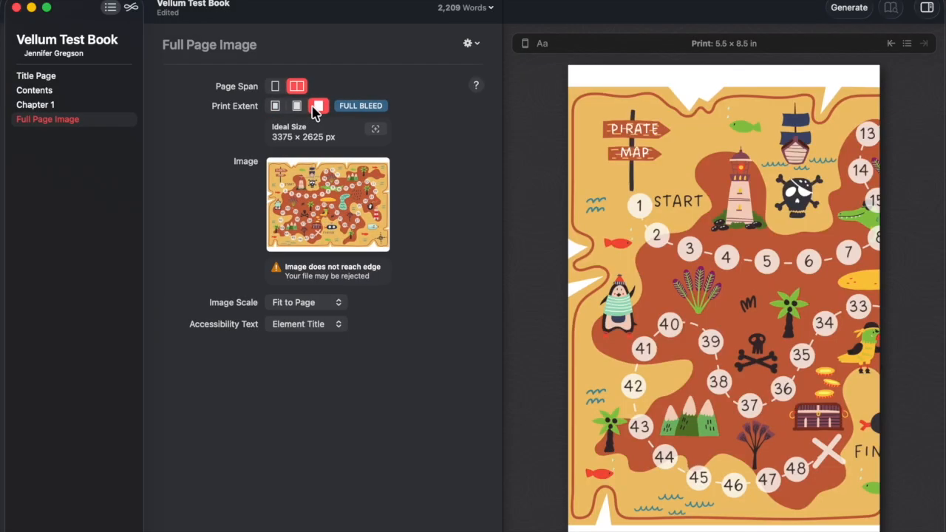
left_click(297, 106)
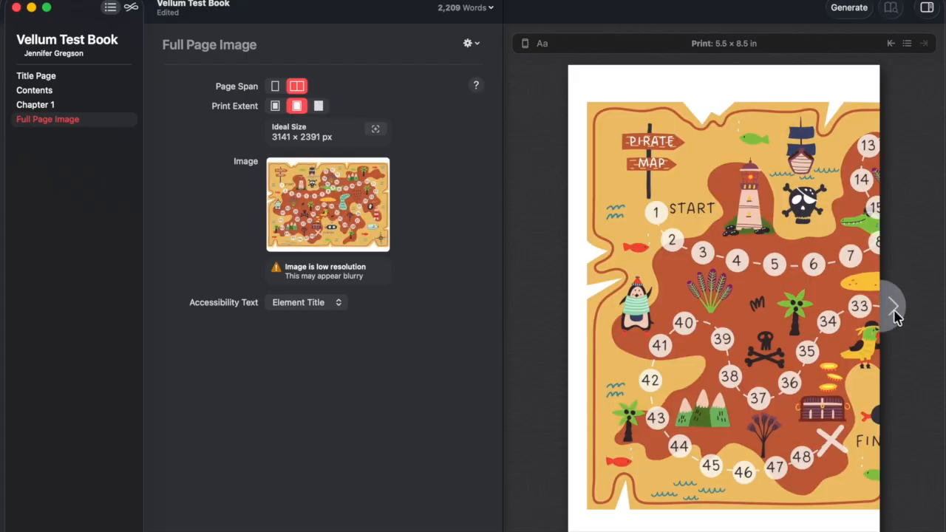
left_click(896, 312)
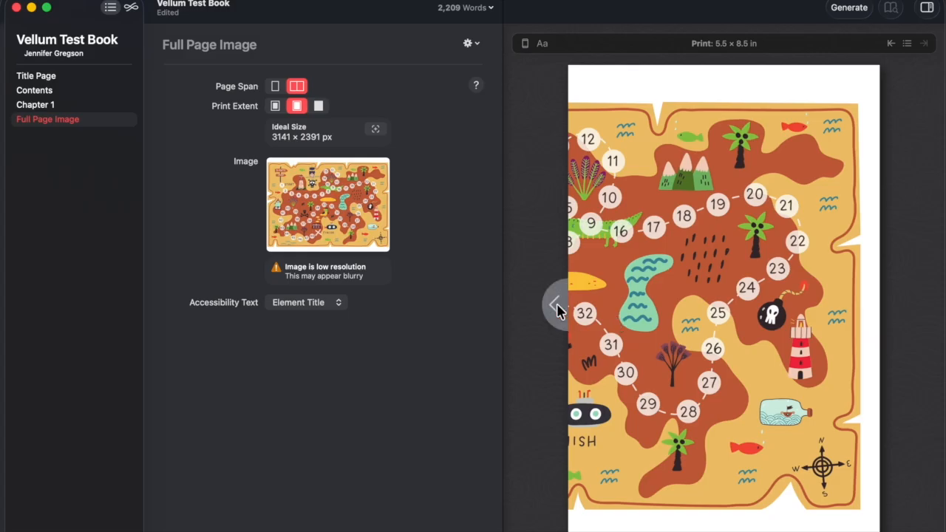
left_click(556, 306)
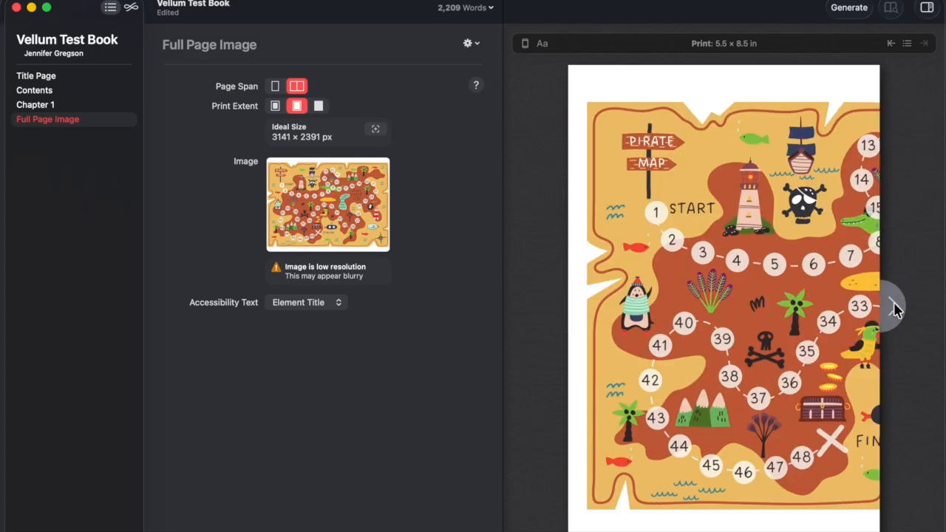
left_click(894, 306)
Step: Try the single-page span for the map image, and return it to the two-page span
left_click(275, 87)
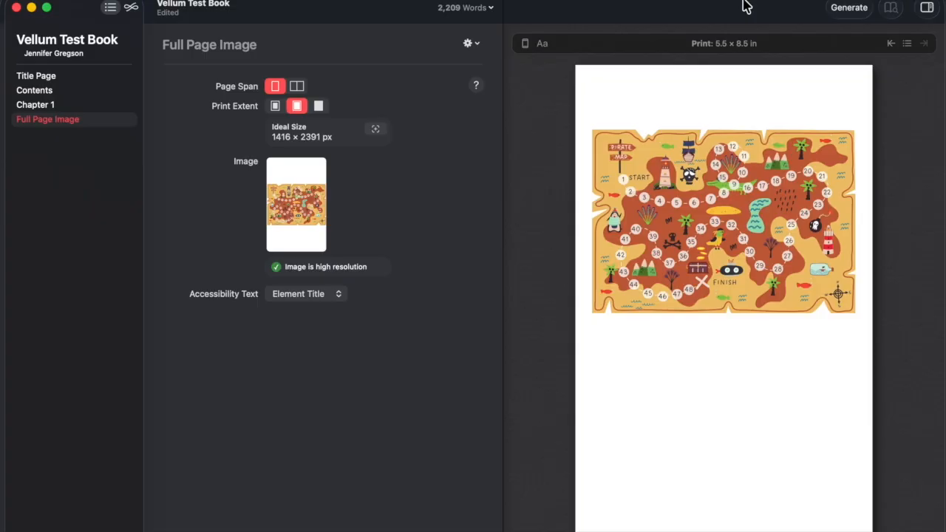
left_click(297, 86)
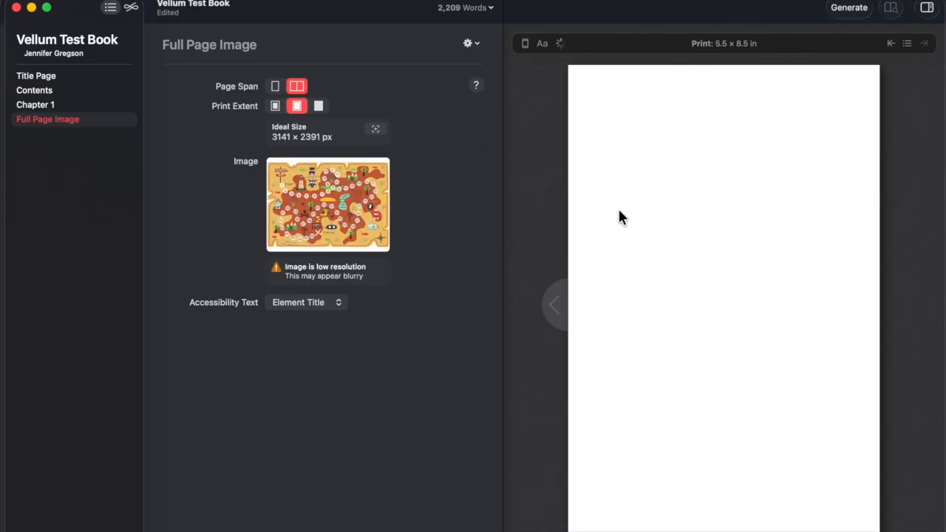
left_click(554, 306)
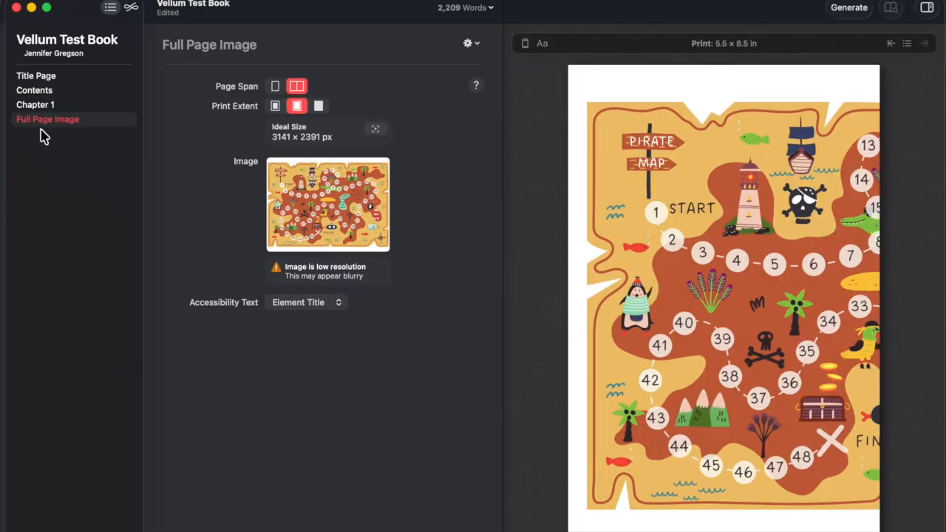
Step: Move the Full Page Image element directly after the Title Page, and page through the Print preview to Chapter One
left_click_drag(35, 122, 40, 87)
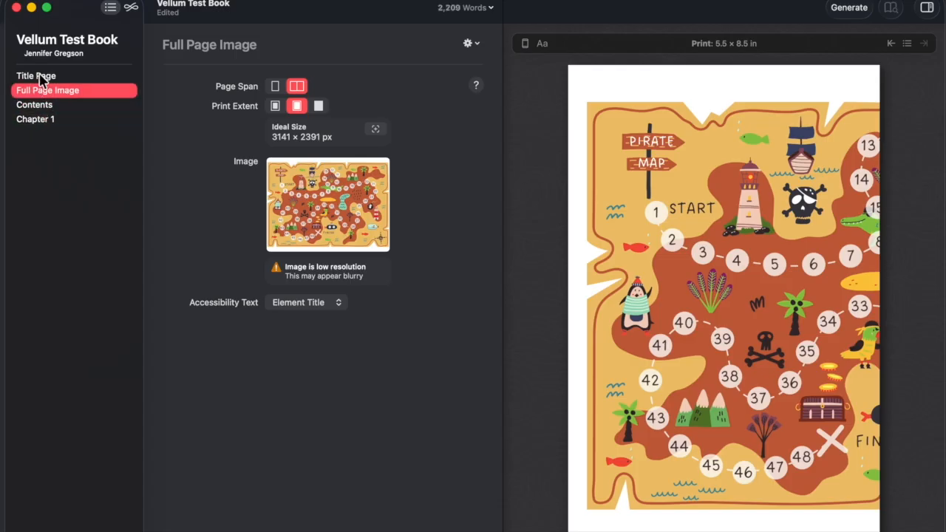
left_click(36, 76)
left_click(892, 308)
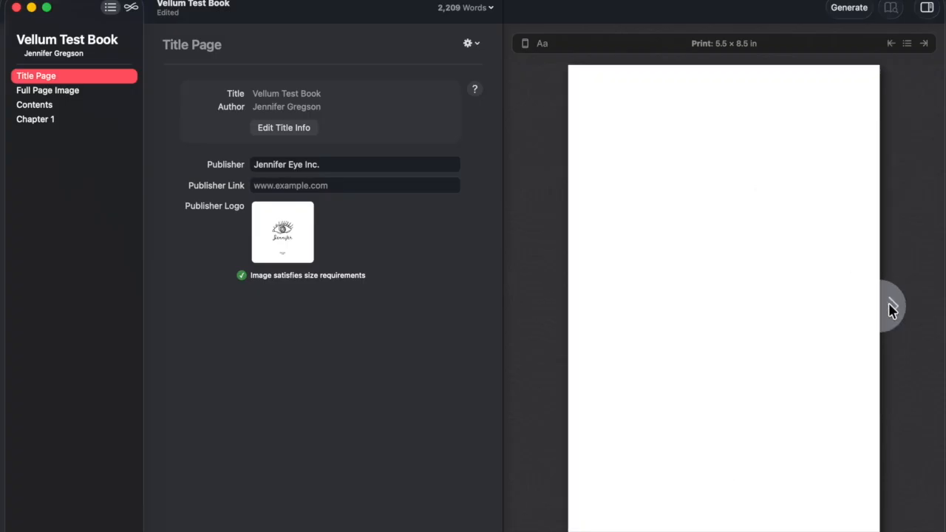
left_click(892, 309)
left_click(891, 308)
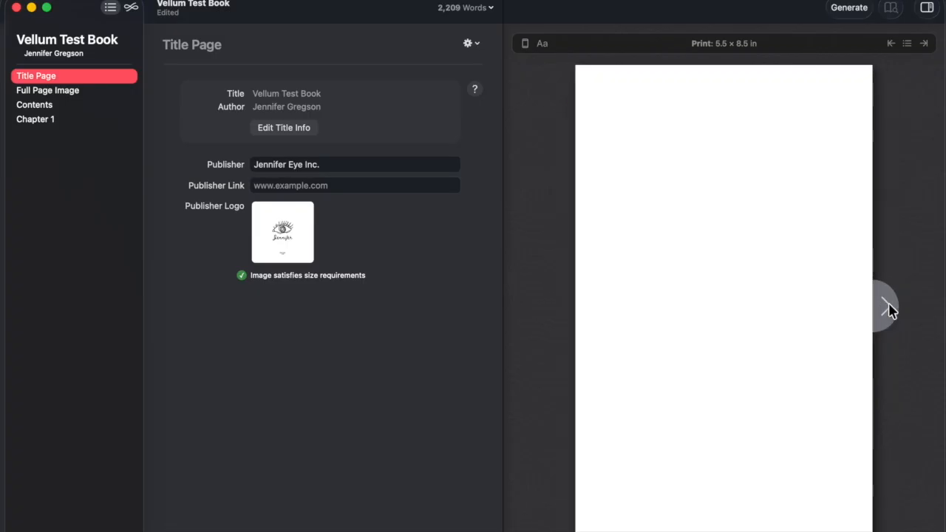
left_click(889, 309)
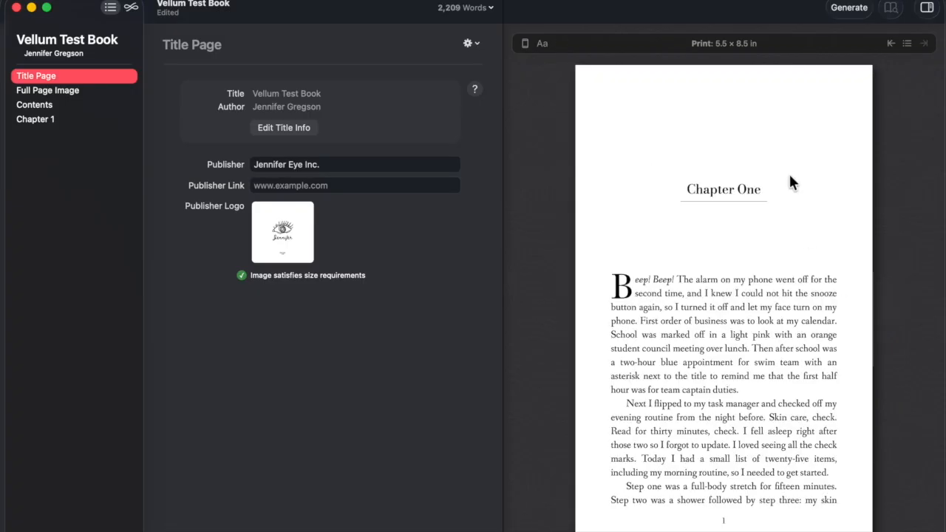
Step: Try the smallest print extent for the two-page map image, and return it to the middle option
left_click(65, 91)
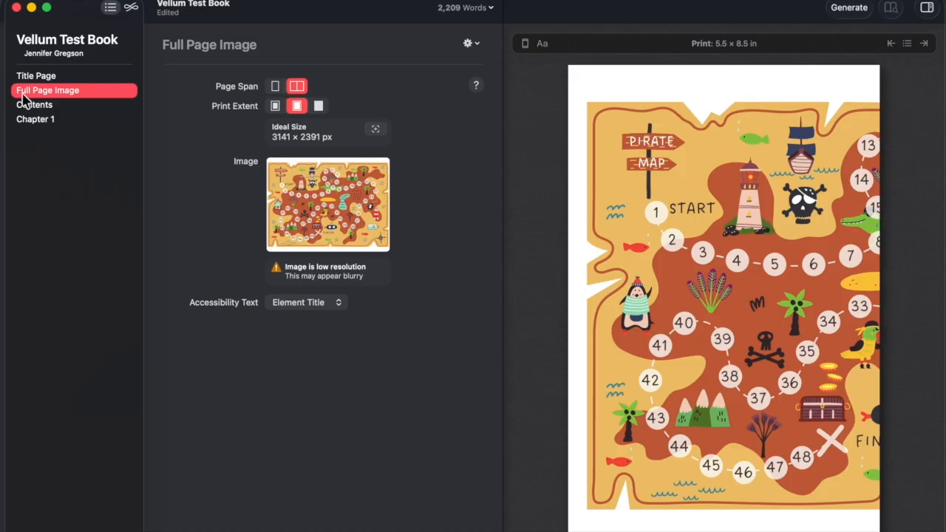
left_click(272, 107)
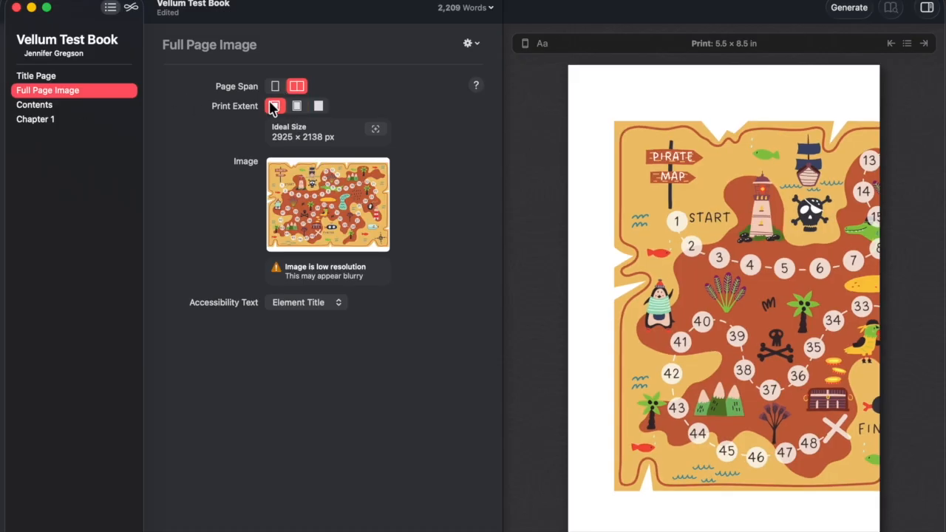
left_click(297, 107)
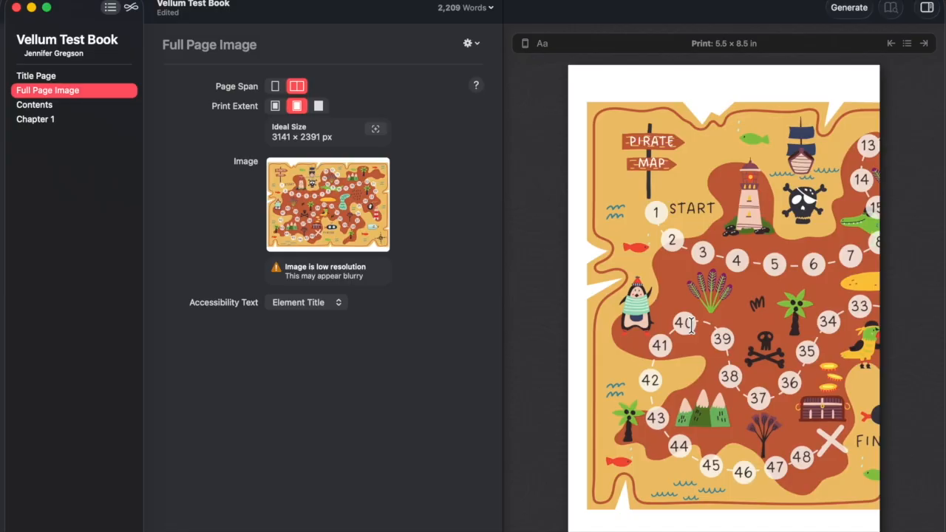
Step: Set the map image to a single-page span, compare it at full bleed, and keep the middle print extent
left_click(275, 86)
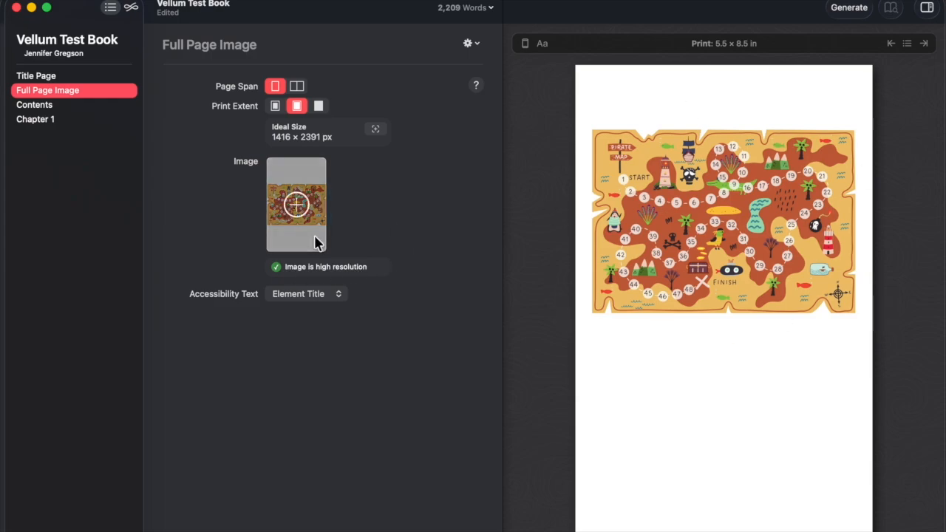
left_click(318, 108)
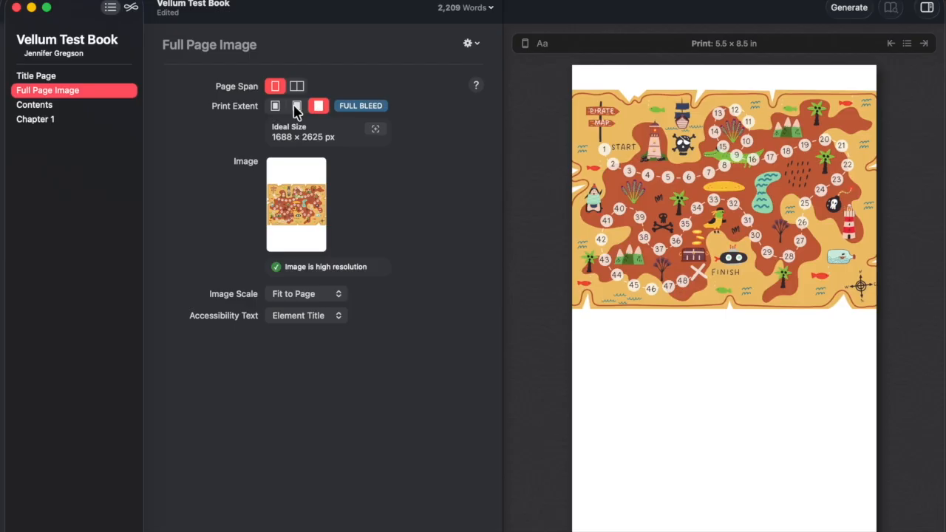
left_click(296, 108)
left_click(318, 107)
left_click(296, 106)
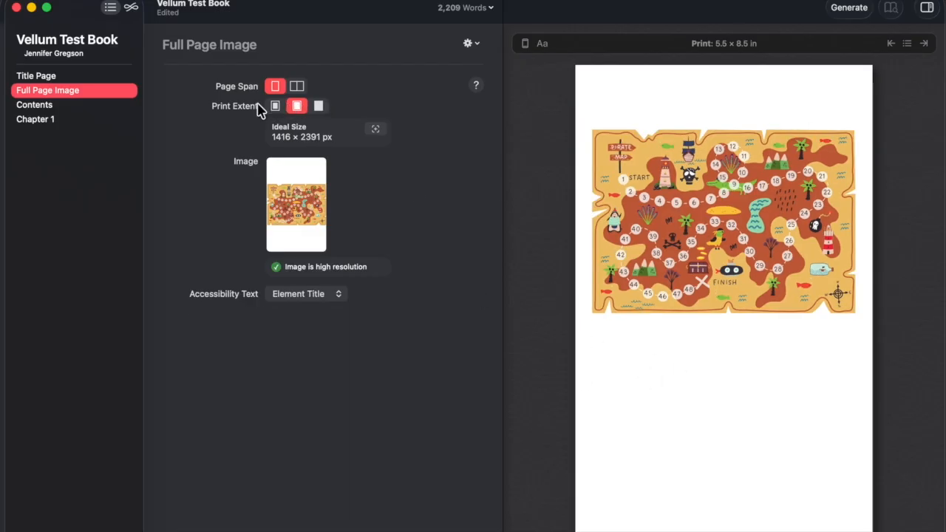
Step: Review the Title Page, Full Page Image, Contents and Chapter 1 elements in turn
left_click(34, 76)
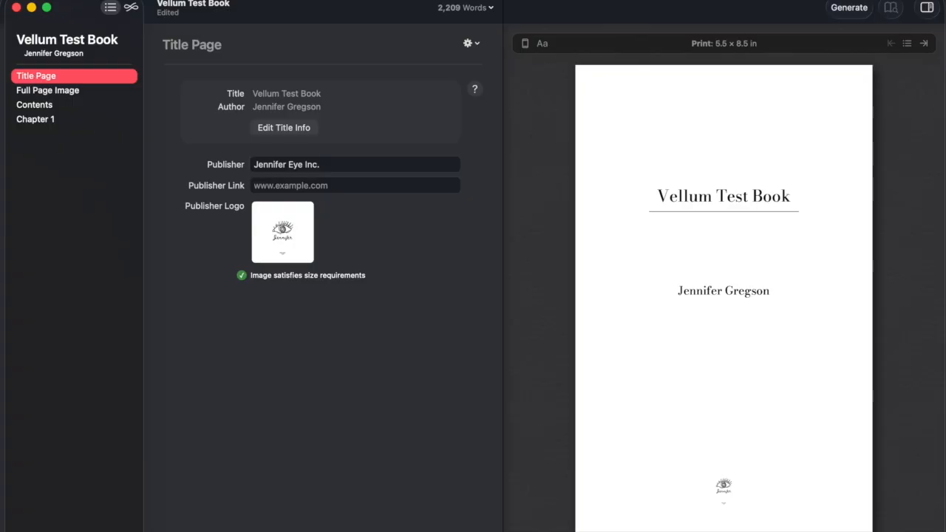
left_click(71, 90)
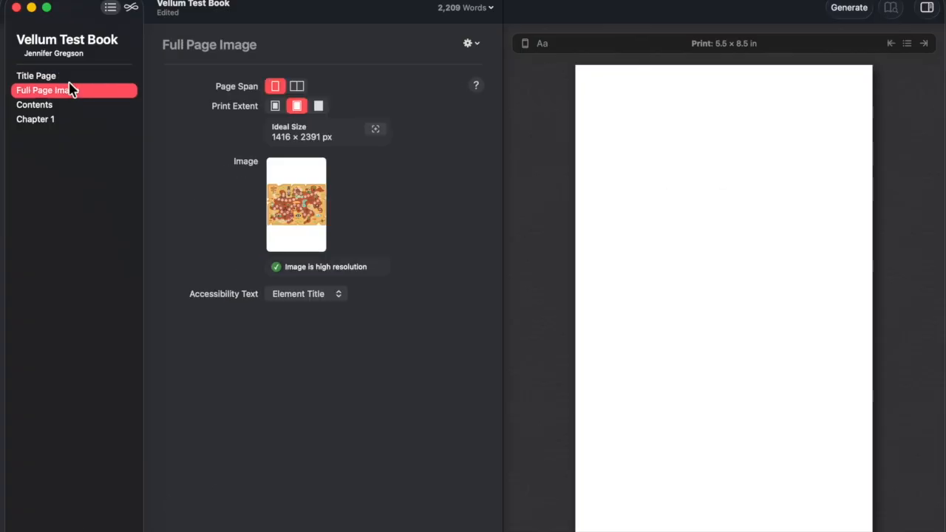
left_click(66, 106)
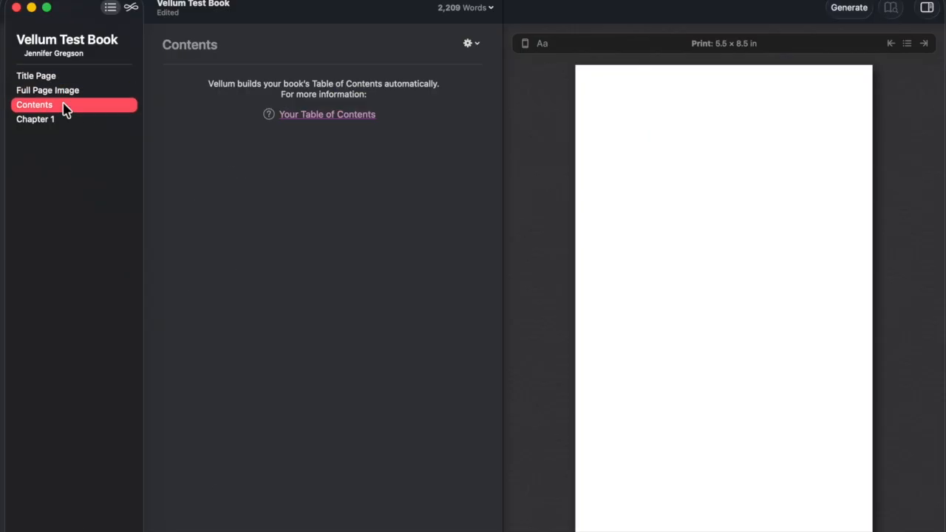
left_click(63, 120)
scroll(261, 389, "down", 10)
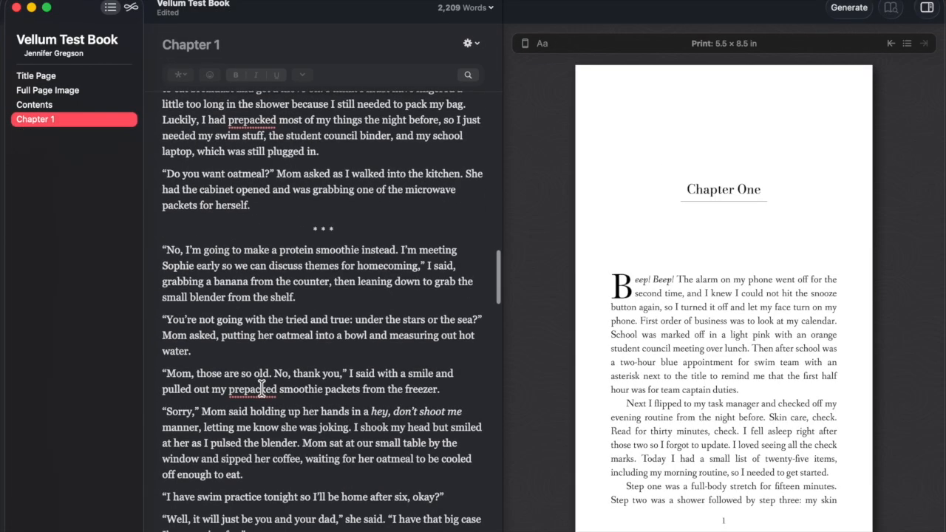
Step: Check the available preview devices, keep Print, and page through Chapter 1 to examine its photo and the heart ornamental break
left_click(524, 43)
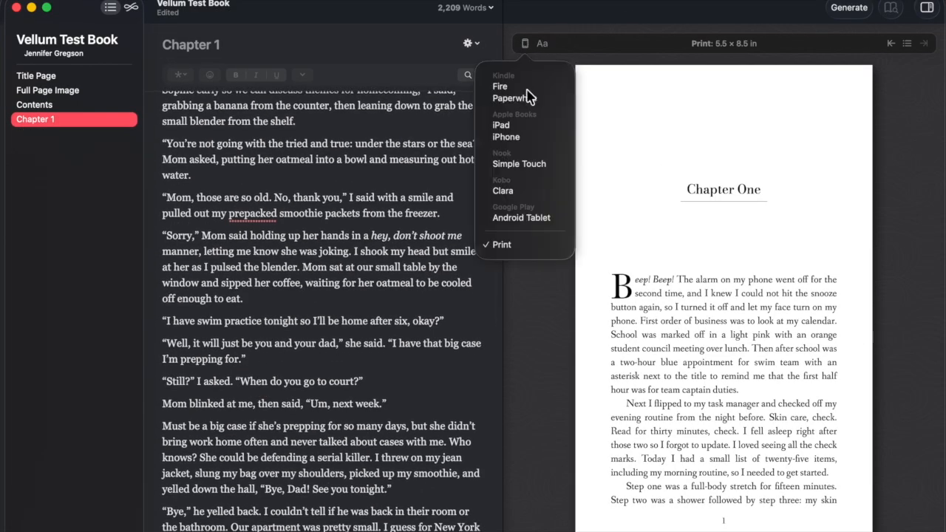
left_click(522, 250)
left_click(882, 308)
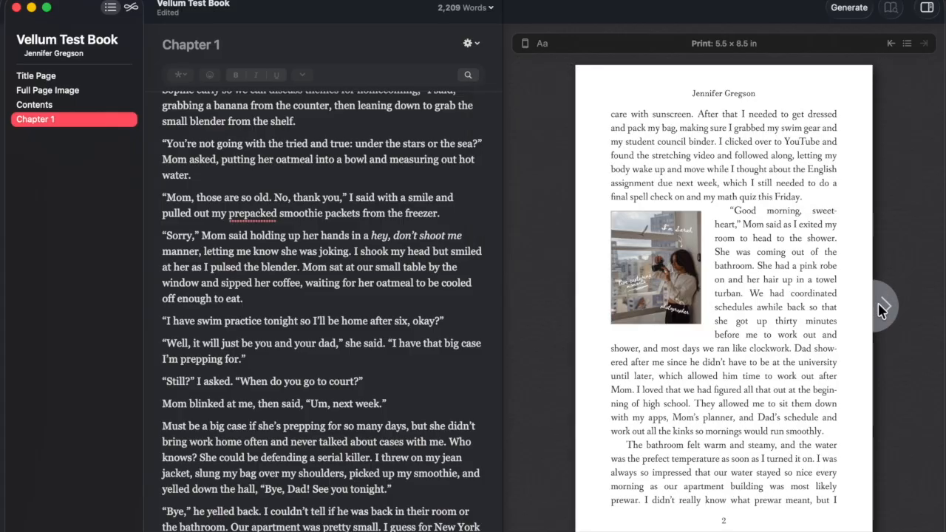
left_click(882, 308)
left_click(882, 308)
left_click(882, 308)
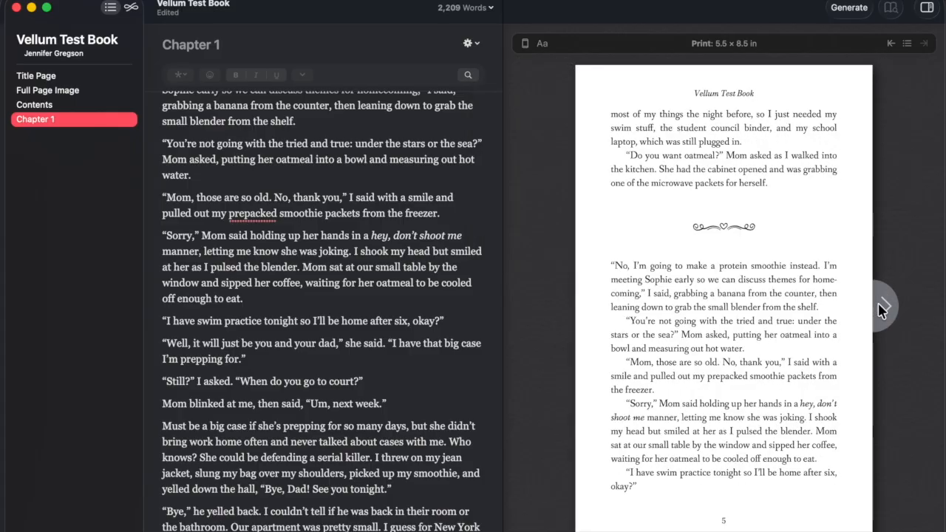
left_click(882, 308)
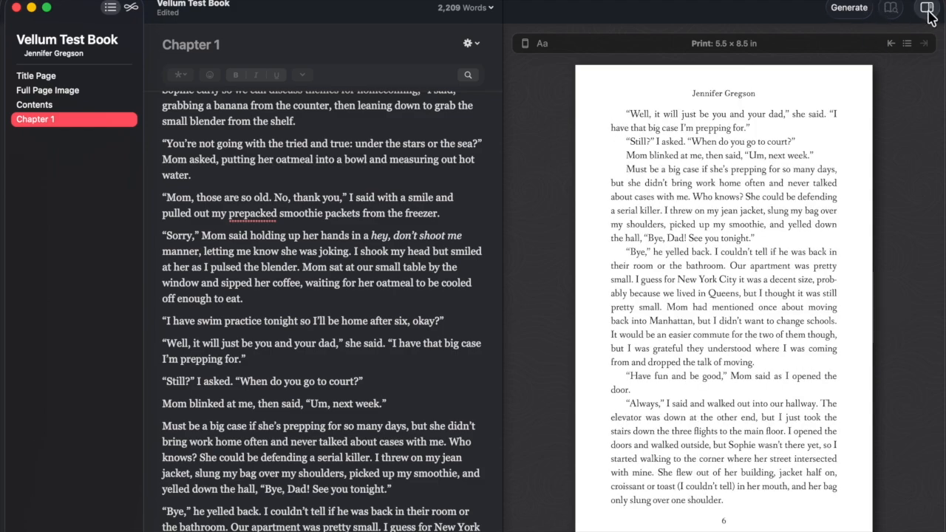
left_click(563, 300)
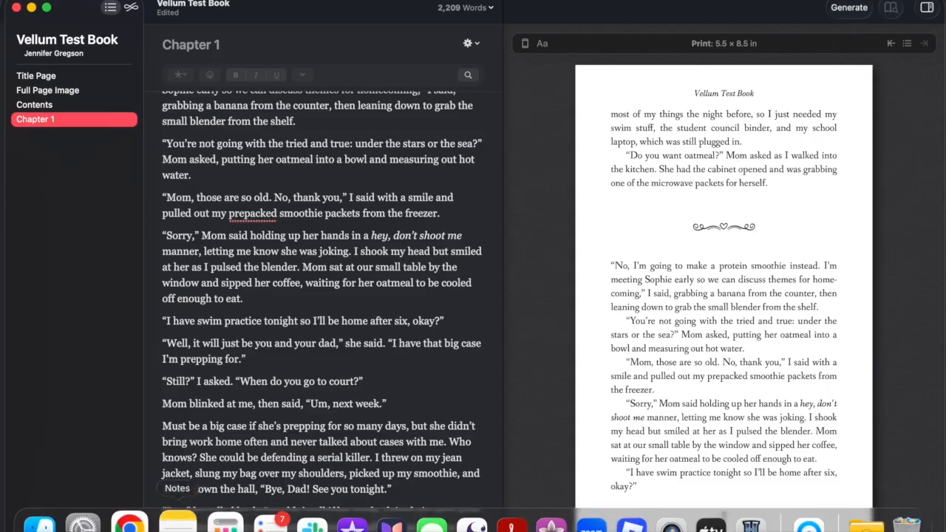
Step: Switch to Finder, look through the image files in the Vellum Example Images folder in Downloads, and return to the book in Vellum
left_click(57, 524)
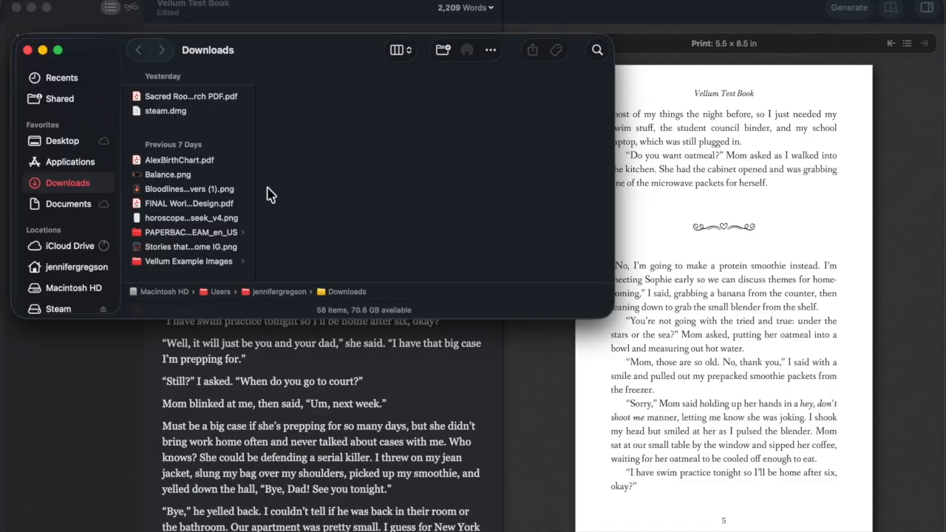
left_click(204, 263)
left_click(356, 104)
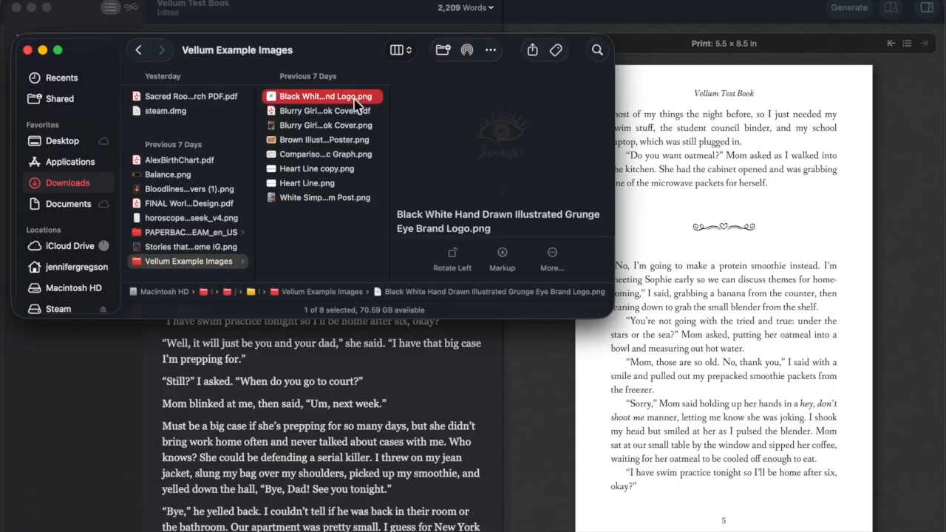
key("Down")
key("Down")
key("Down")
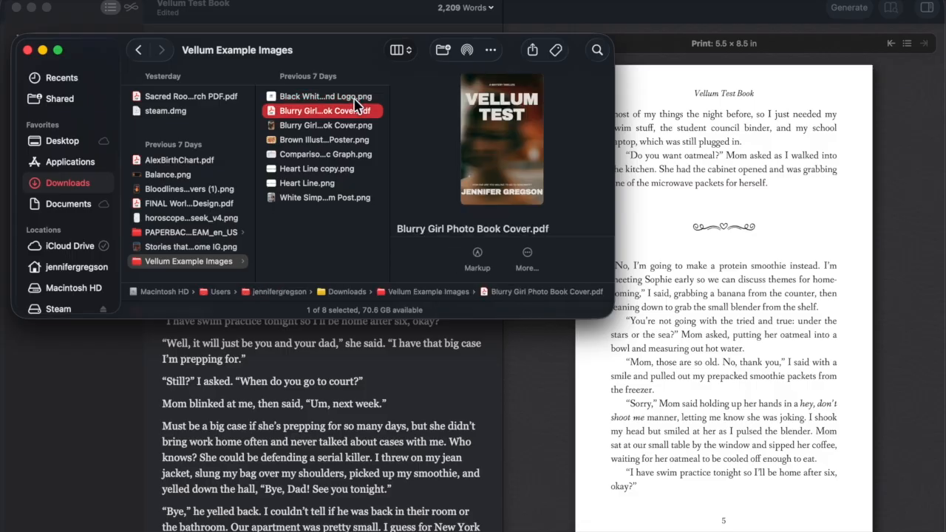
key("Down")
key("Down")
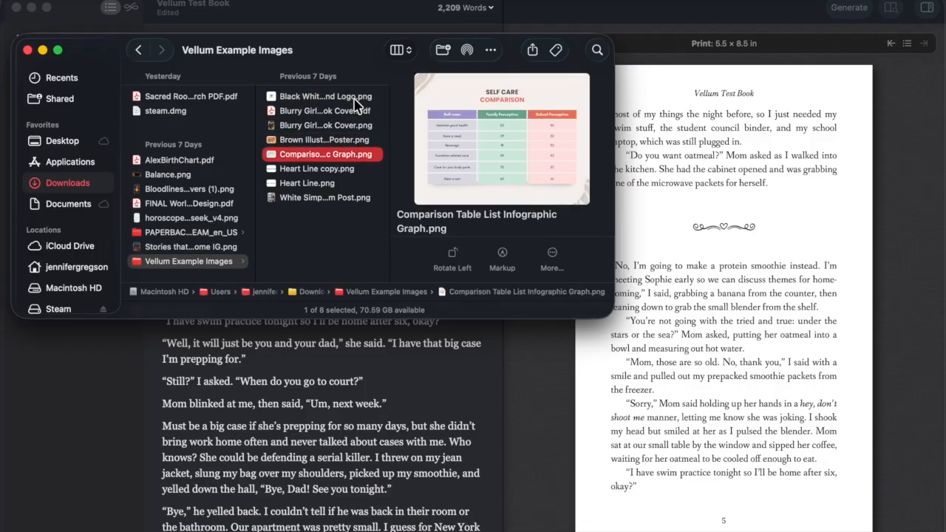
key("Down")
key("Down")
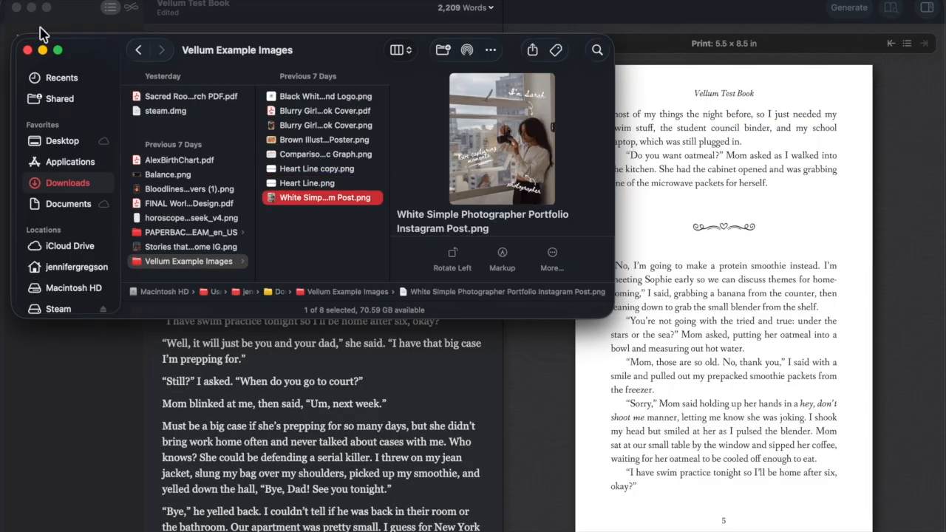
left_click(470, 403)
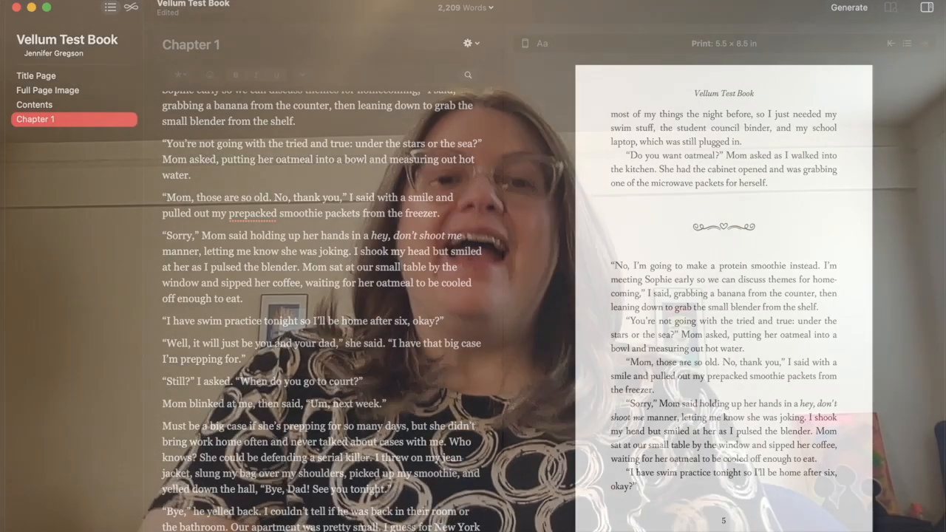